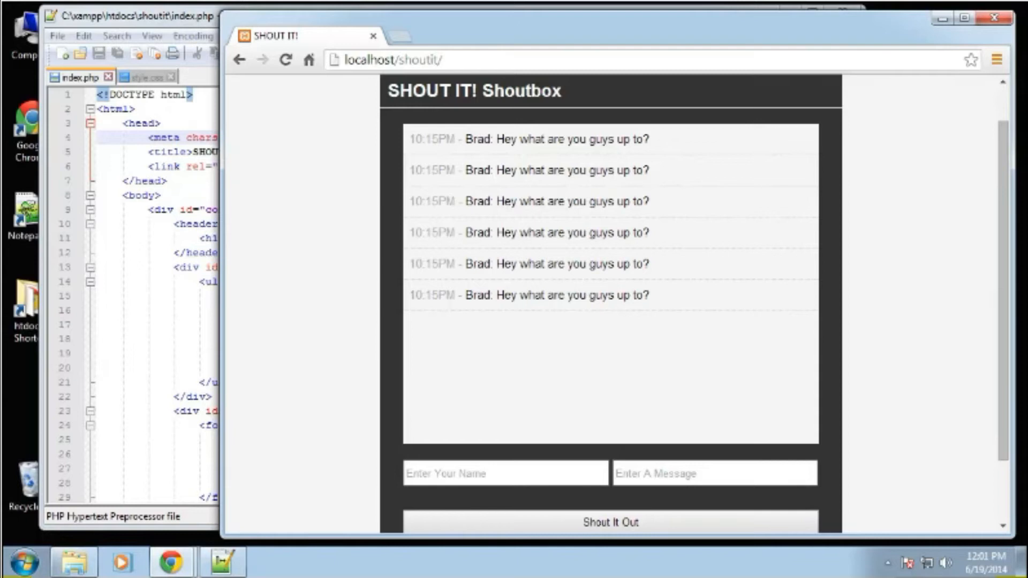
# Open localhost/phpmyadmin in a new browser tab and log in as root with the account password.
pyautogui.click(405, 38)
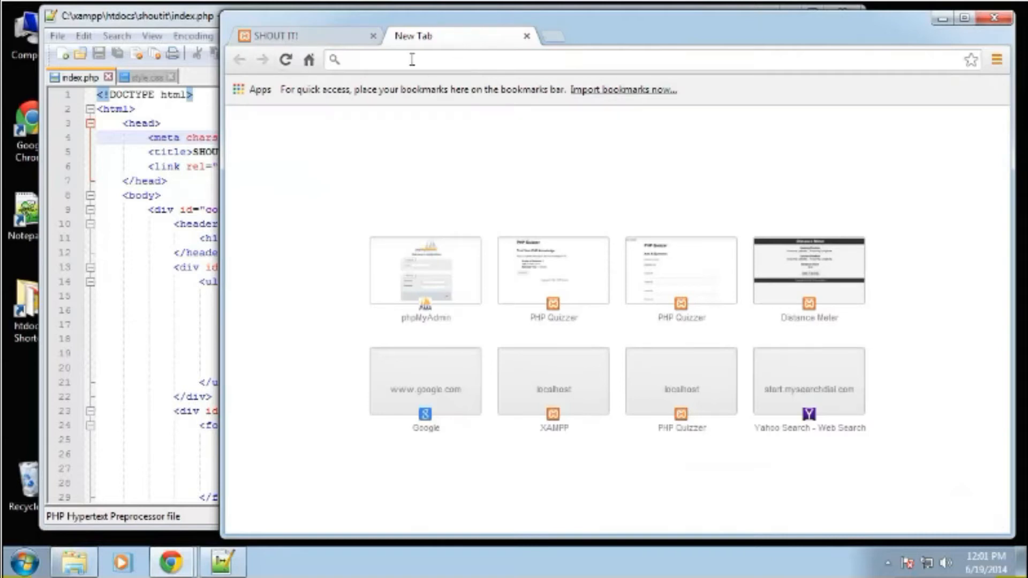
pyautogui.write('localhos')
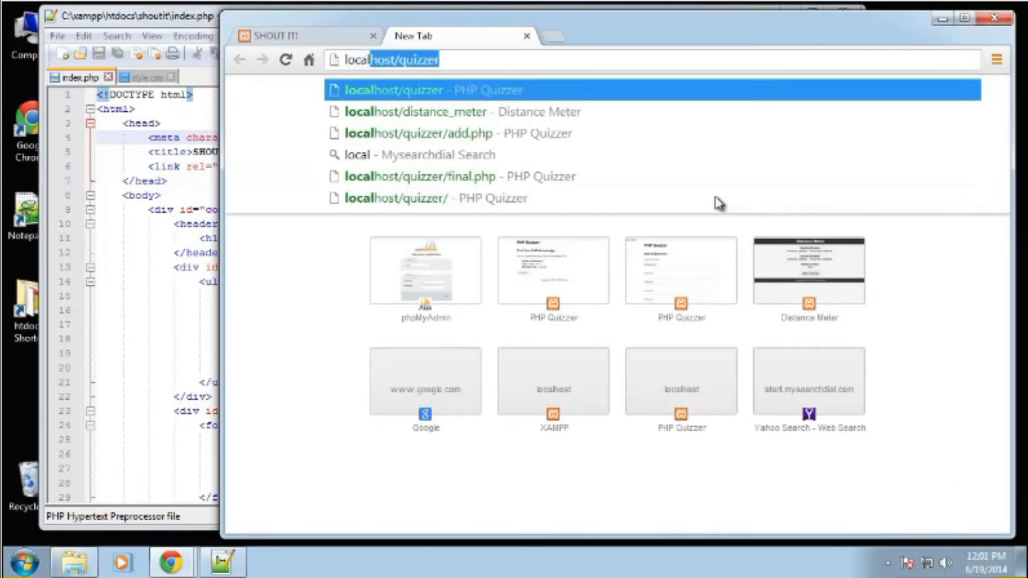
pyautogui.write('t/php')
pyautogui.press('Return')
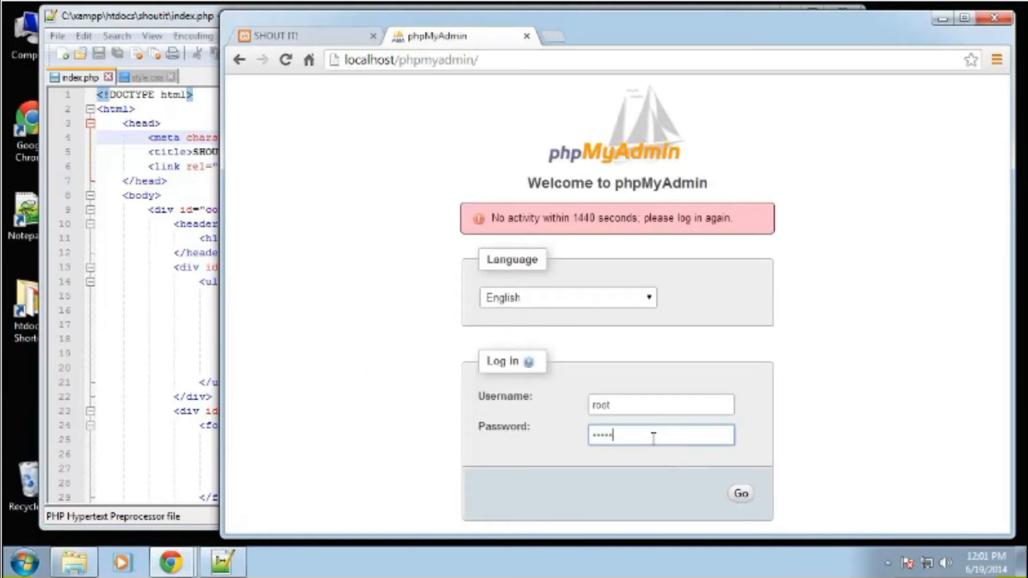
pyautogui.press('Return')
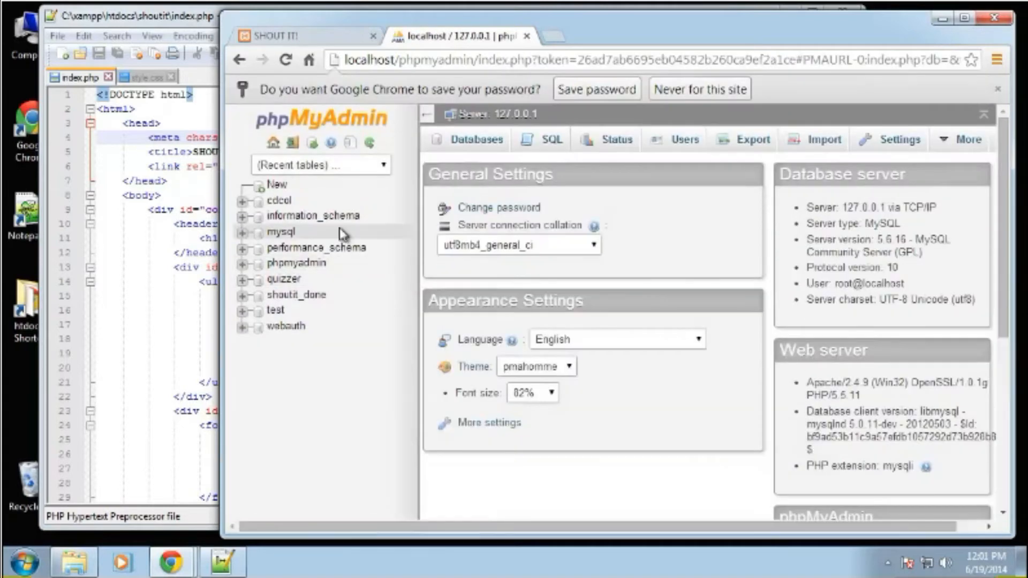
# Create a new database named shoutit, leaving its collation unset.
pyautogui.click(466, 142)
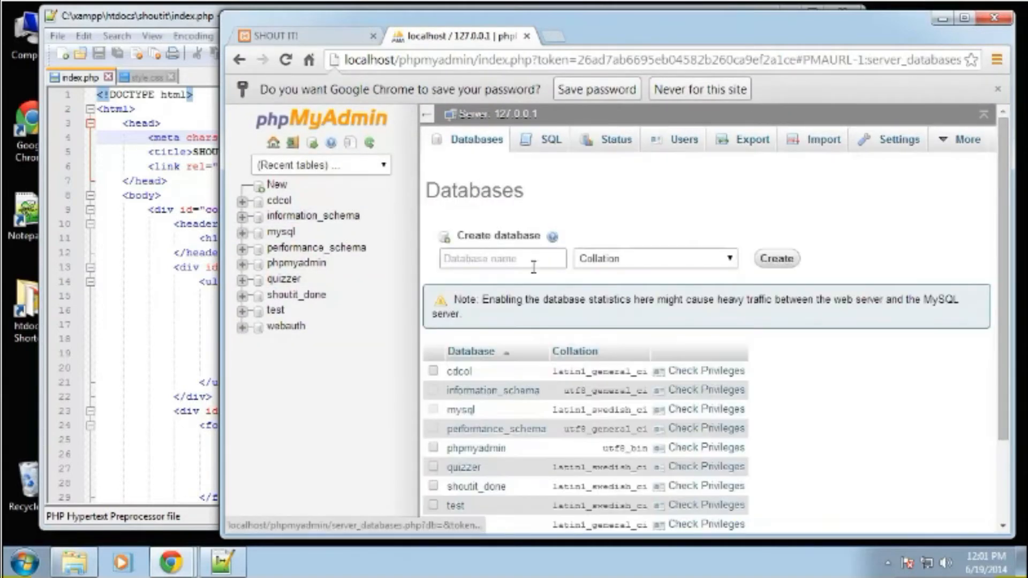
pyautogui.click(517, 261)
pyautogui.write('shoutit')
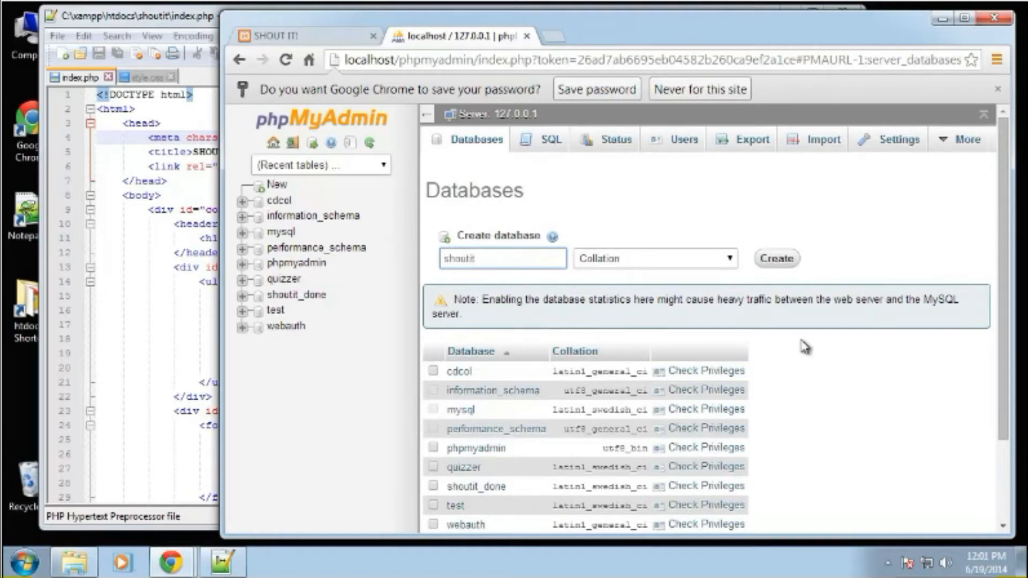
pyautogui.click(776, 258)
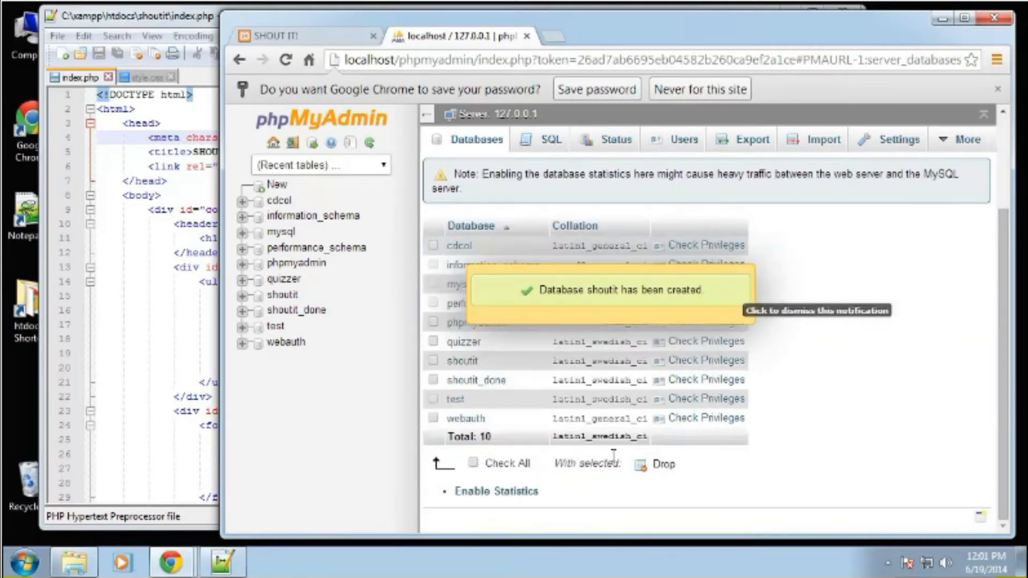
# Open the shoutit database and start a new table named shouts with 4 columns.
pyautogui.click(470, 361)
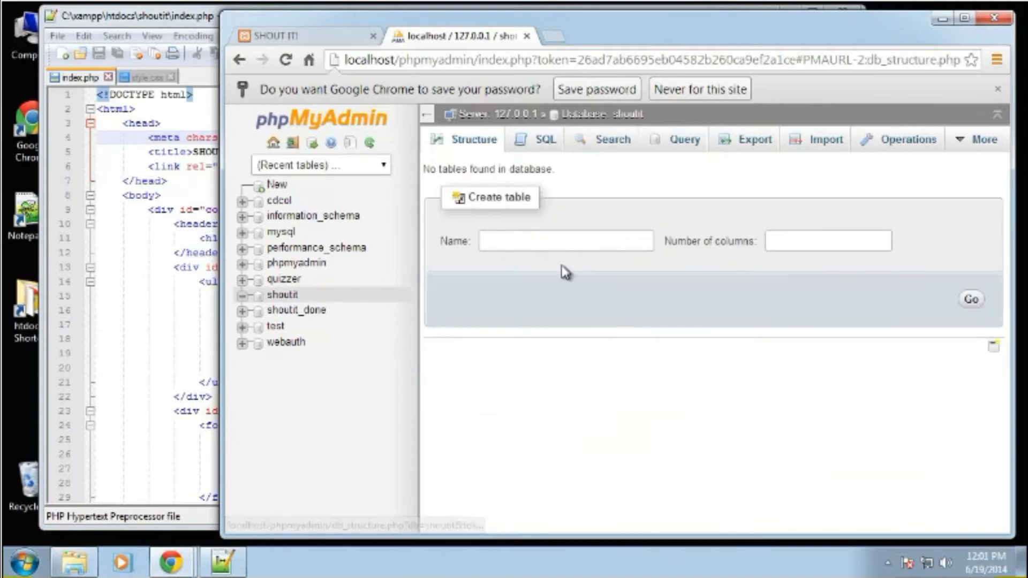
pyautogui.click(562, 244)
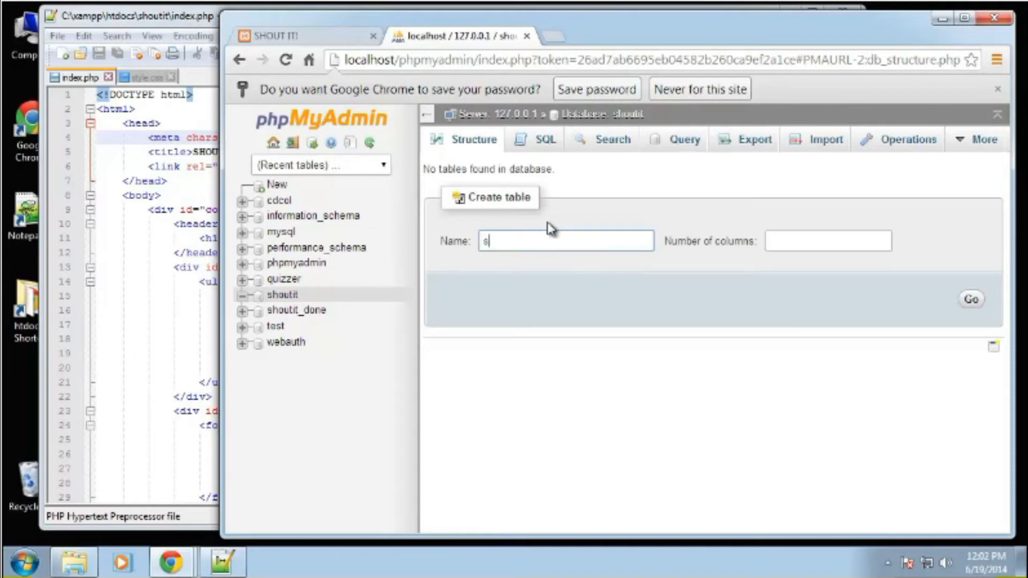
pyautogui.click(809, 243)
pyautogui.write('4')
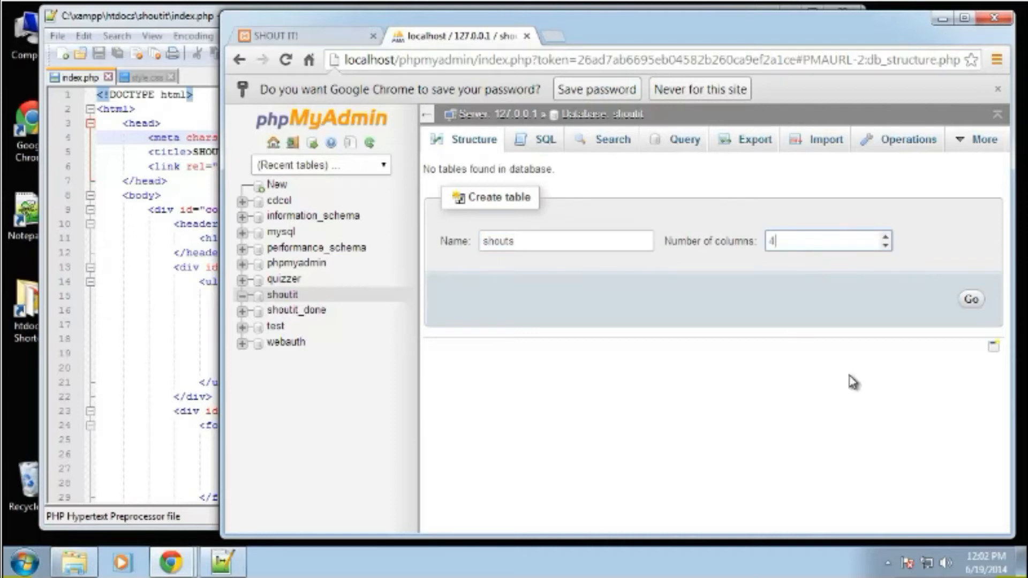
pyautogui.click(970, 299)
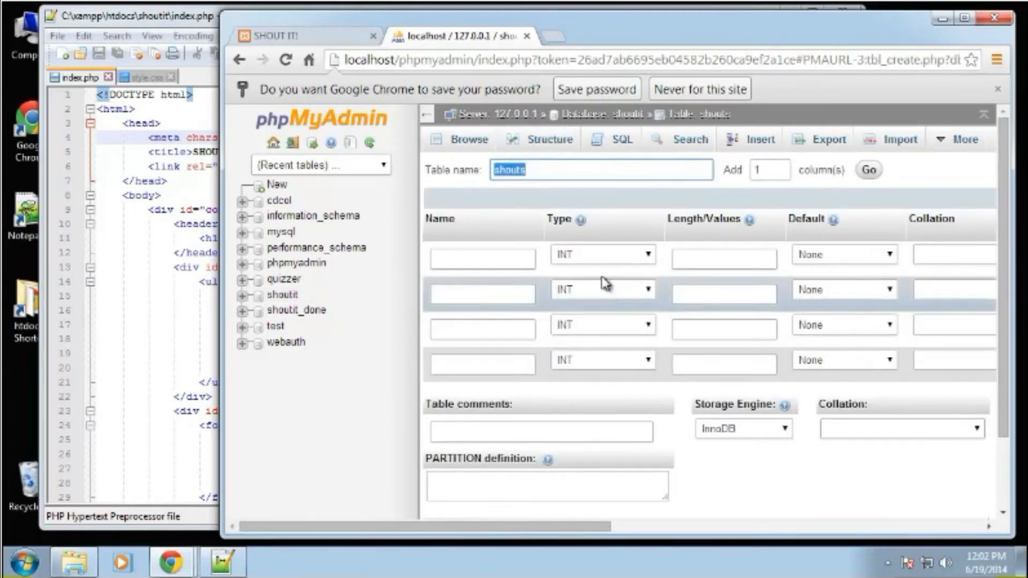
# Define the first column as id with length 11, a PRIMARY index and auto-increment enabled.
pyautogui.click(460, 256)
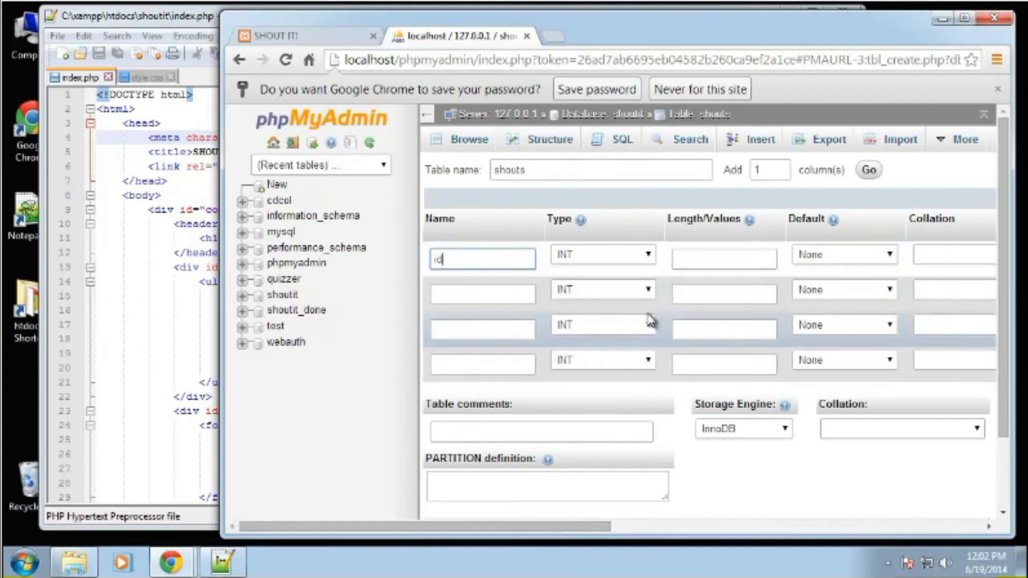
pyautogui.click(699, 260)
pyautogui.write('11')
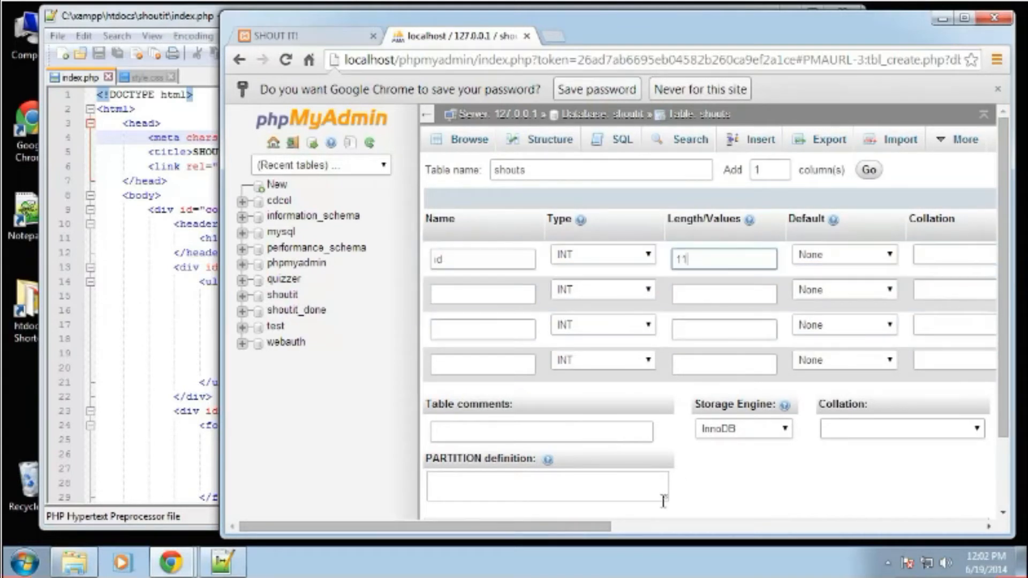
pyautogui.moveTo(585, 526); pyautogui.dragTo(615, 524)
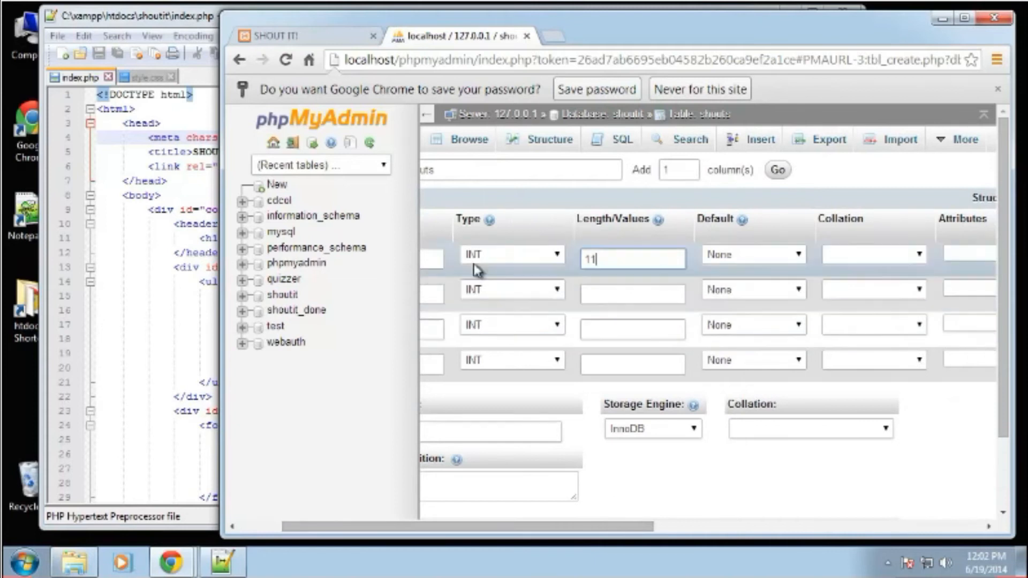
pyautogui.moveTo(497, 524); pyautogui.dragTo(681, 525)
pyautogui.click(707, 255)
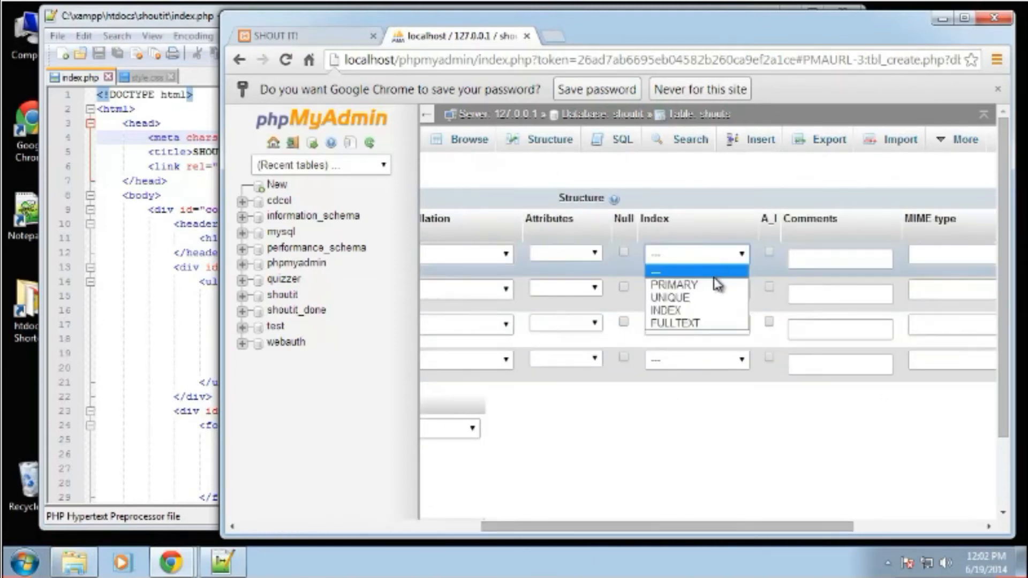
pyautogui.click(716, 284)
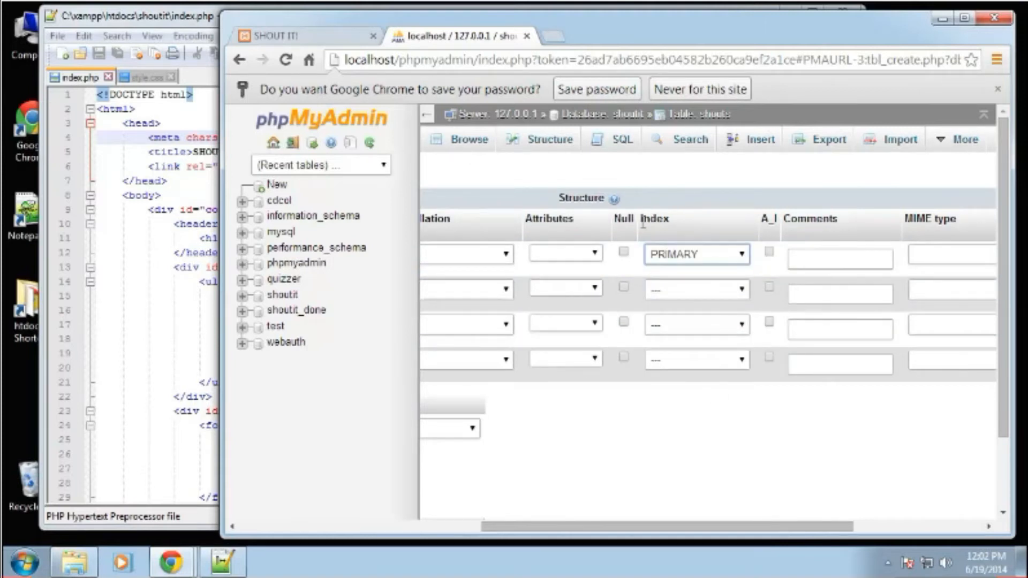
pyautogui.click(767, 252)
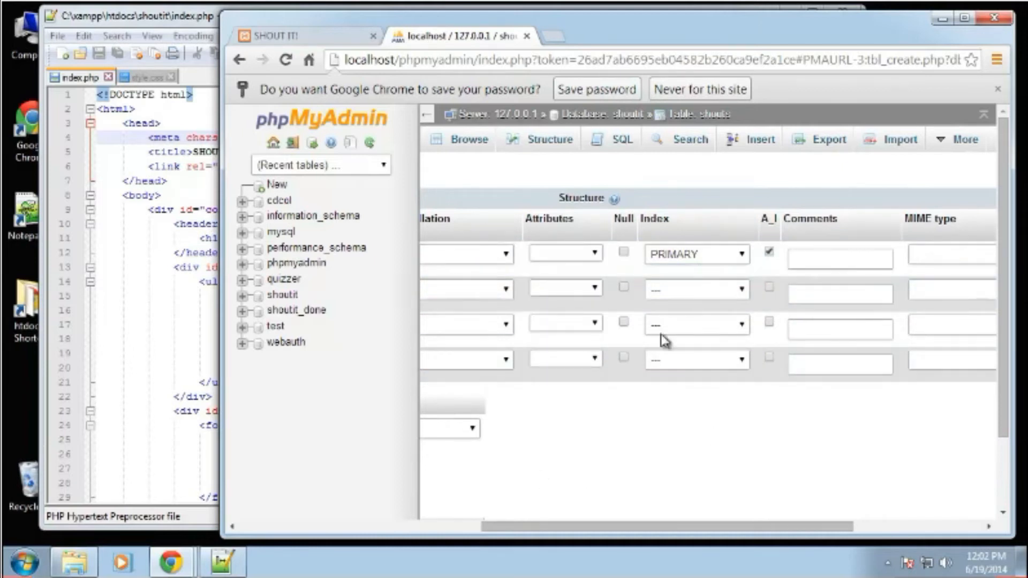
# Define the second column as user with type VARCHAR and length 50.
pyautogui.moveTo(674, 533); pyautogui.dragTo(326, 531)
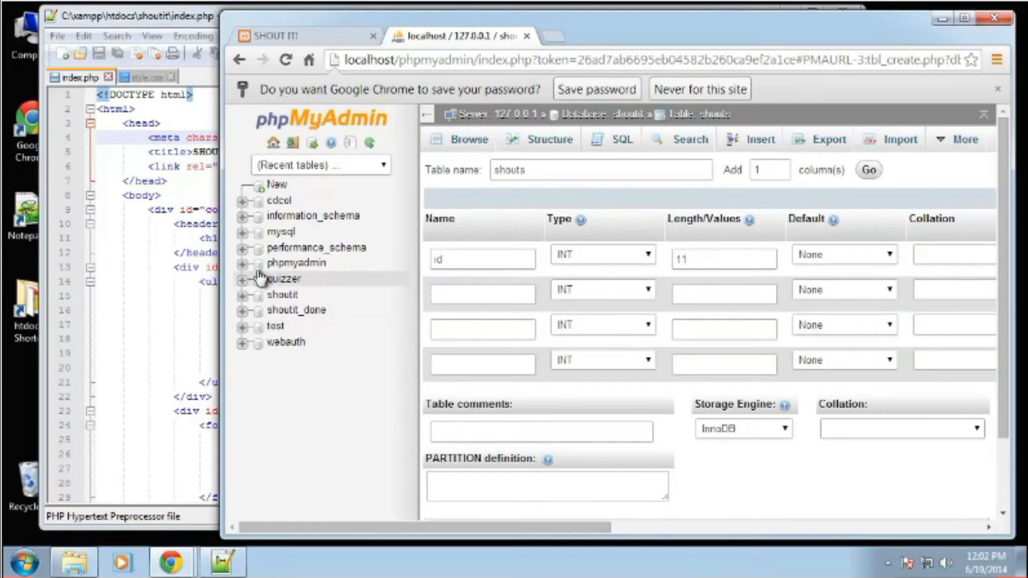
pyautogui.click(476, 295)
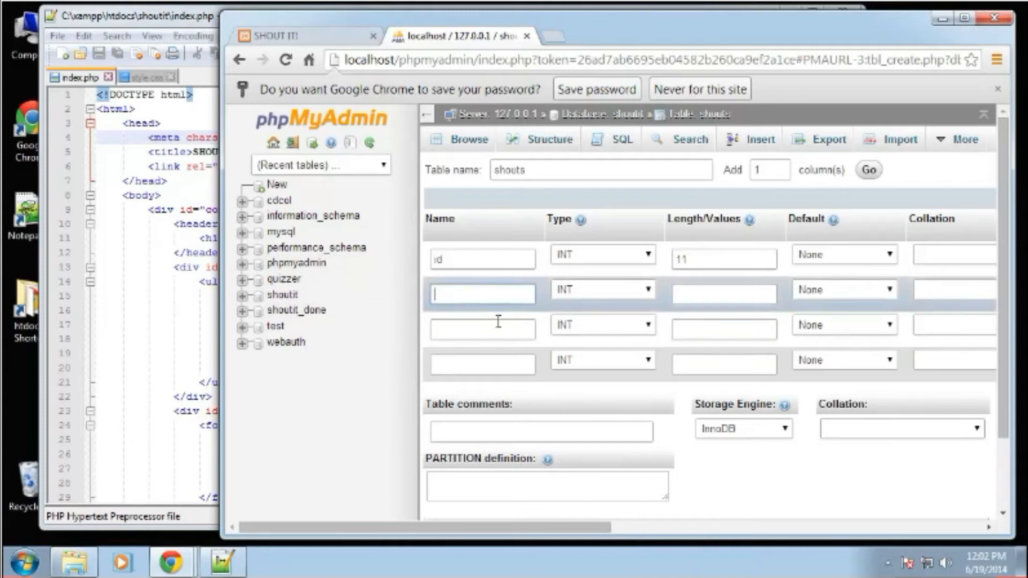
pyautogui.write('user')
pyautogui.click(627, 293)
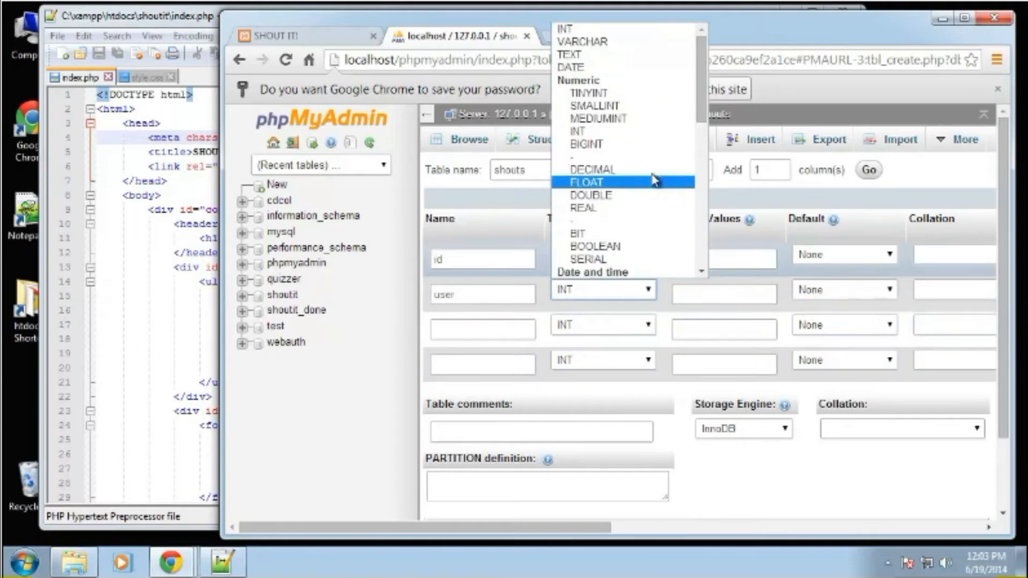
pyautogui.click(611, 42)
pyautogui.click(716, 296)
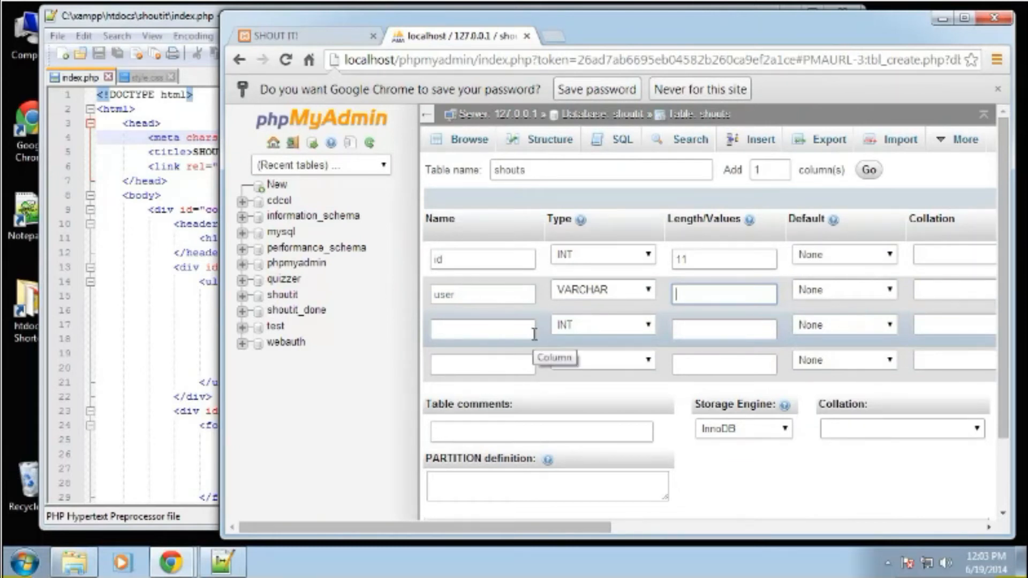
pyautogui.click(801, 511)
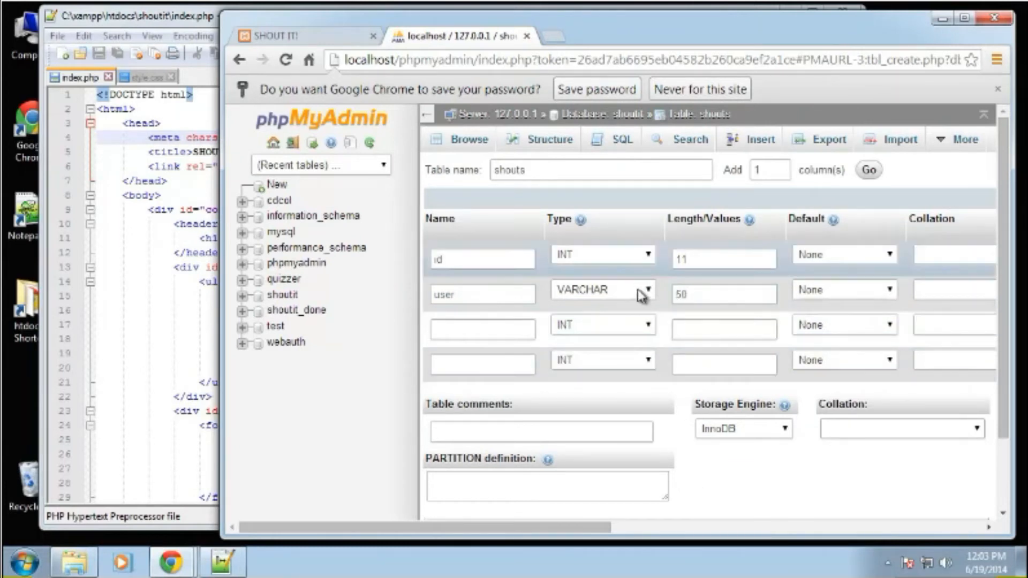
# Define the third column as message with type TEXT.
pyautogui.click(478, 330)
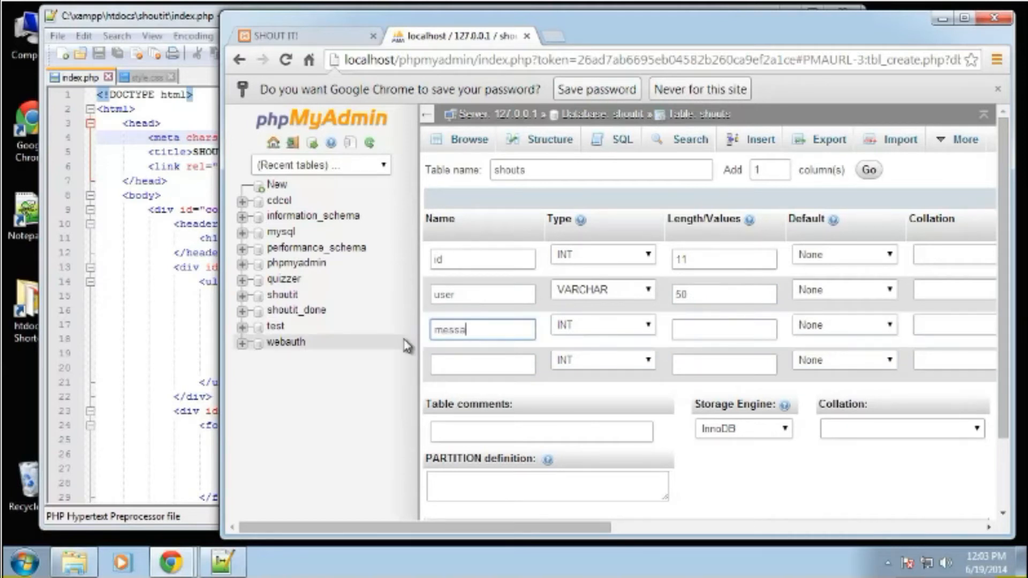
pyautogui.click(631, 331)
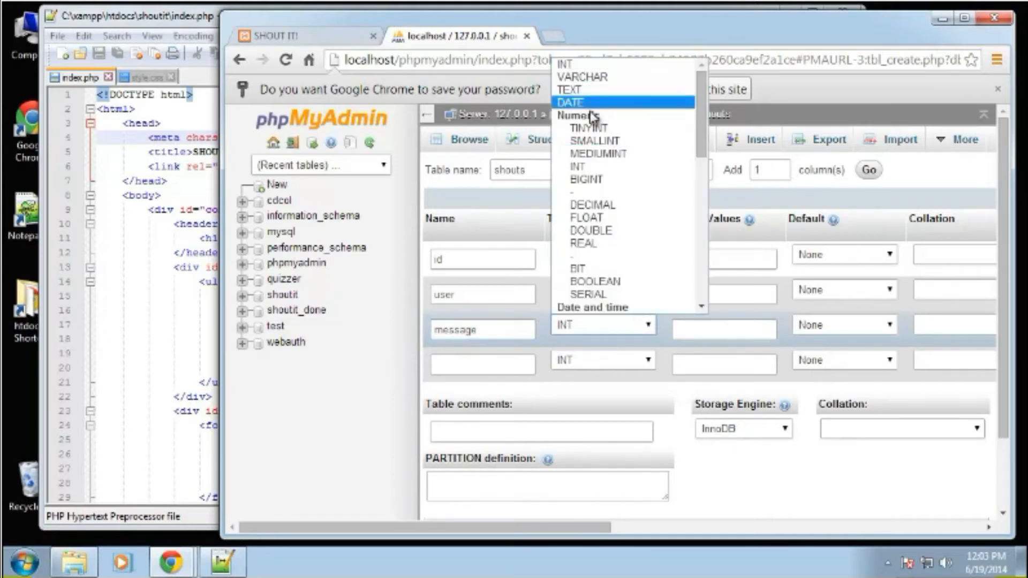
pyautogui.click(589, 90)
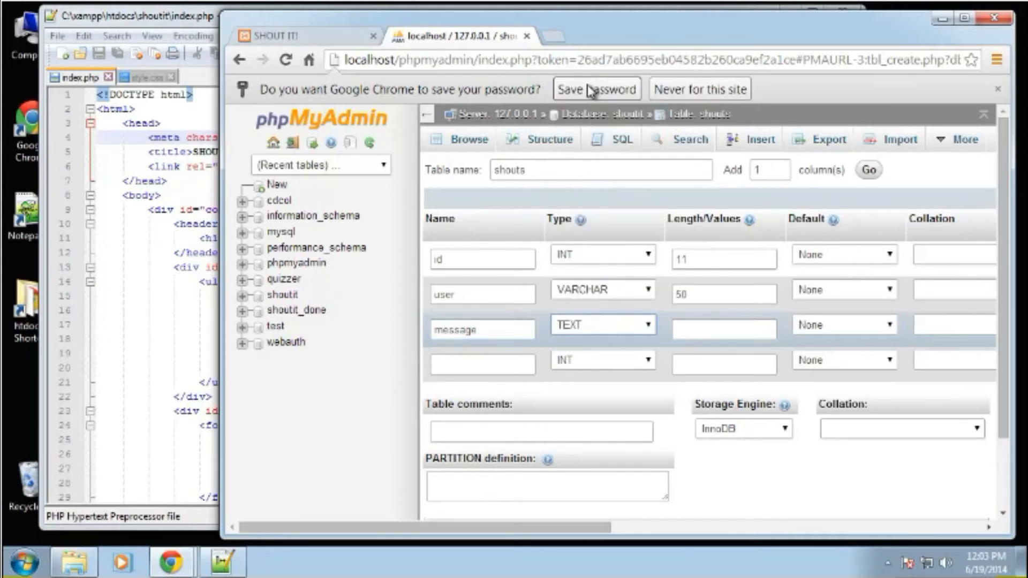
# Define the fourth column as time with type TIME, keeping its default as None.
pyautogui.click(499, 362)
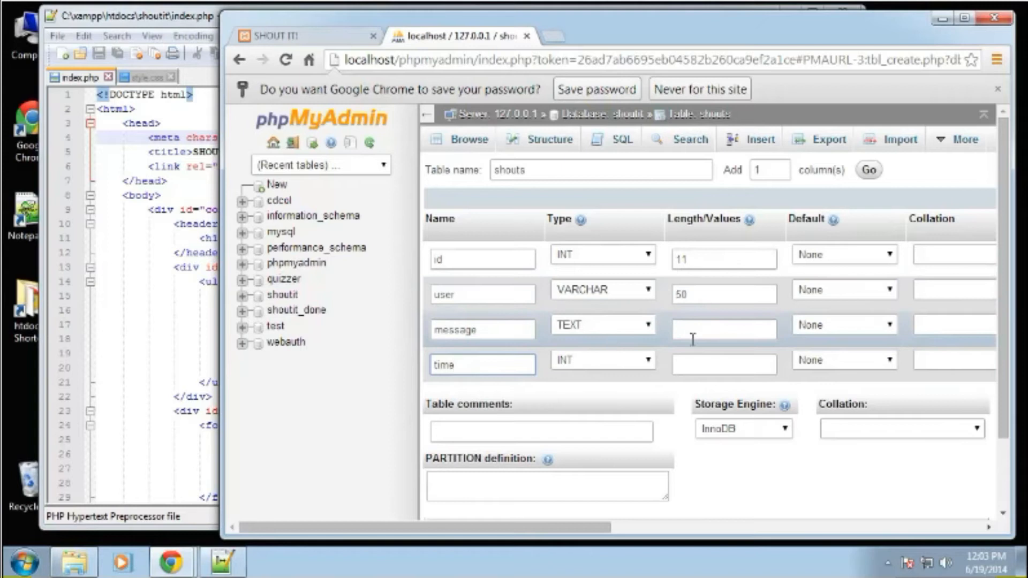
pyautogui.click(643, 360)
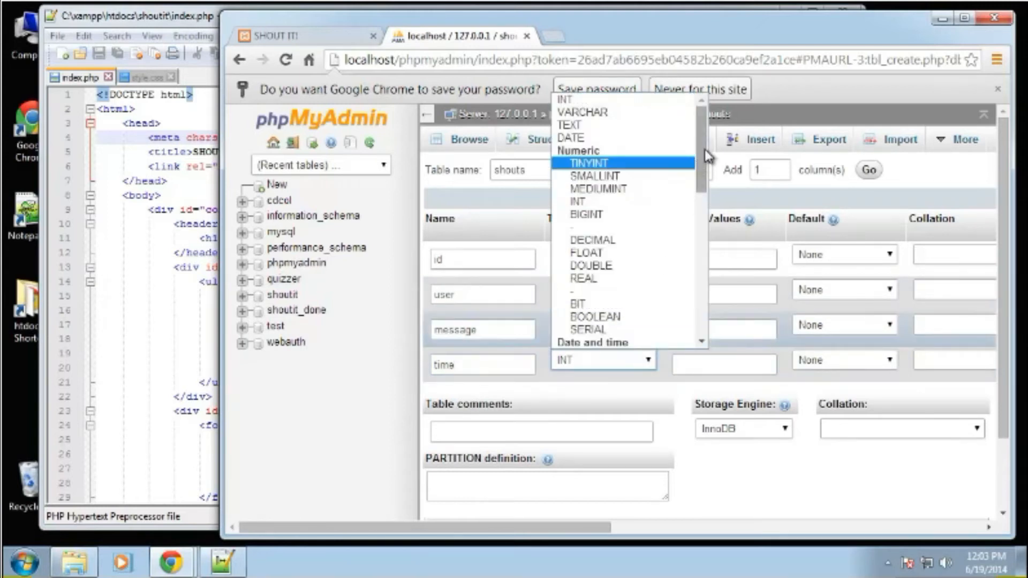
pyautogui.scroll(-5, 704, 175)
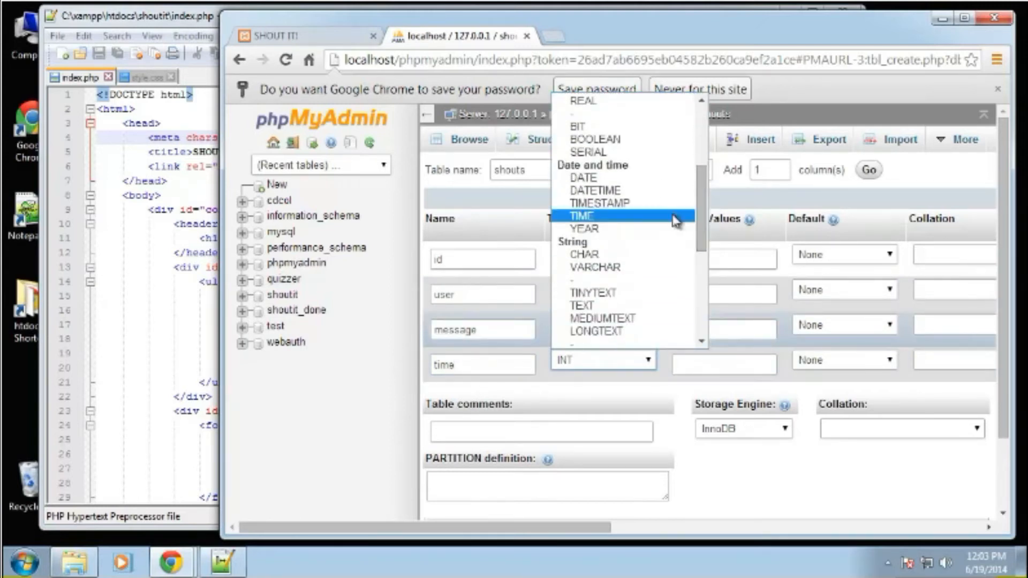
pyautogui.click(586, 215)
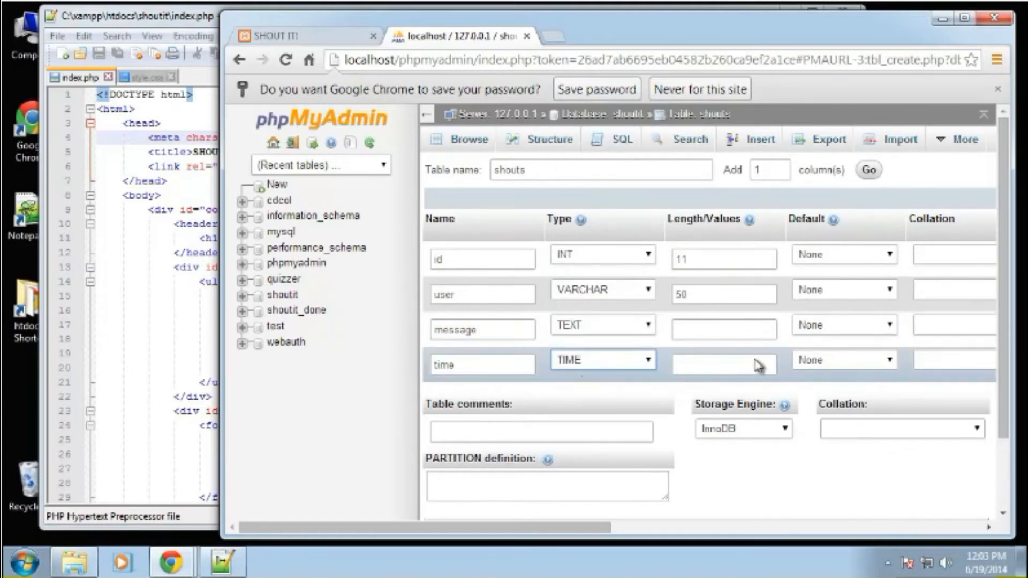
pyautogui.click(889, 362)
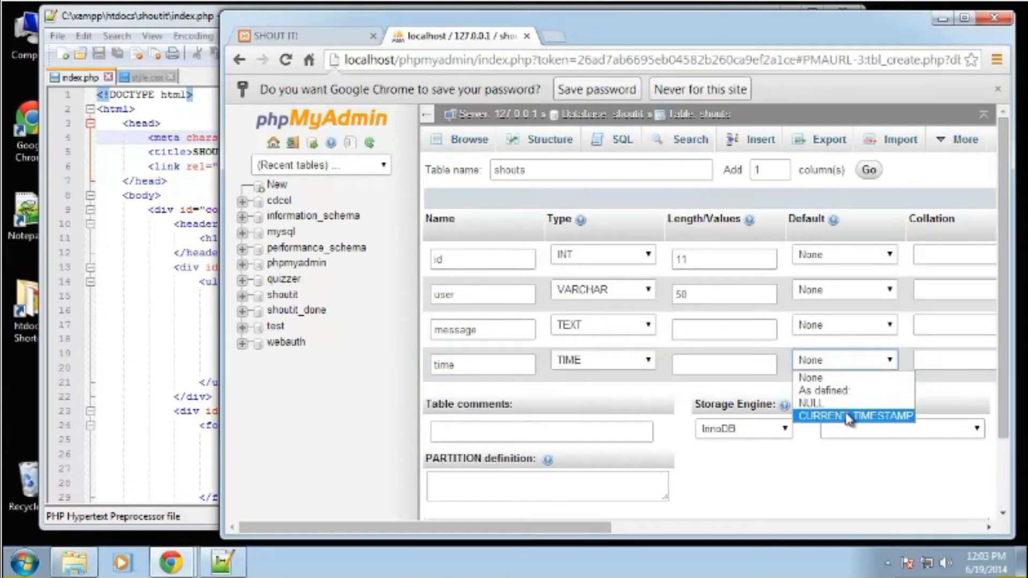
pyautogui.click(788, 479)
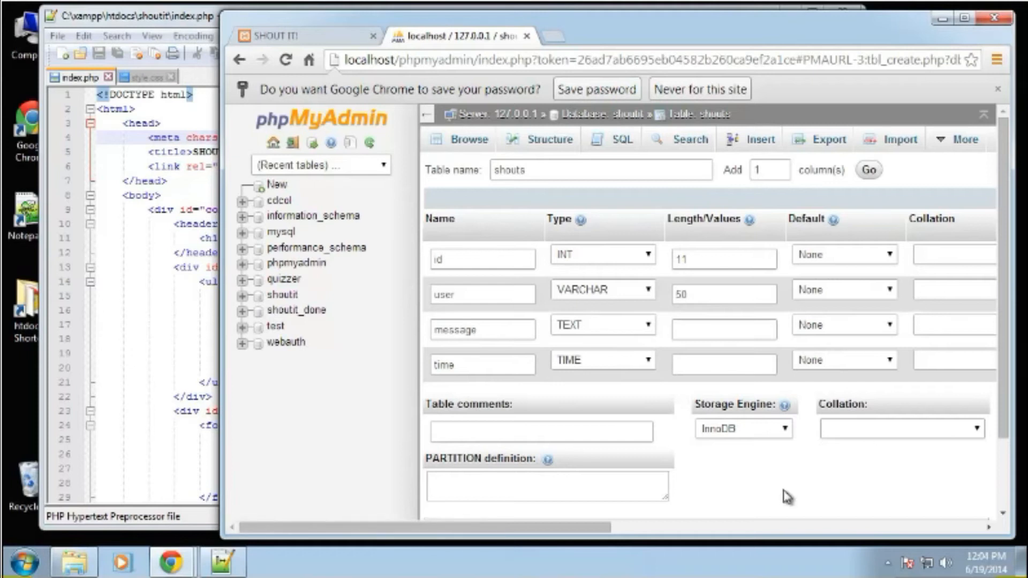
# Save the shouts table definition and open the table's structure.
pyautogui.click(868, 170)
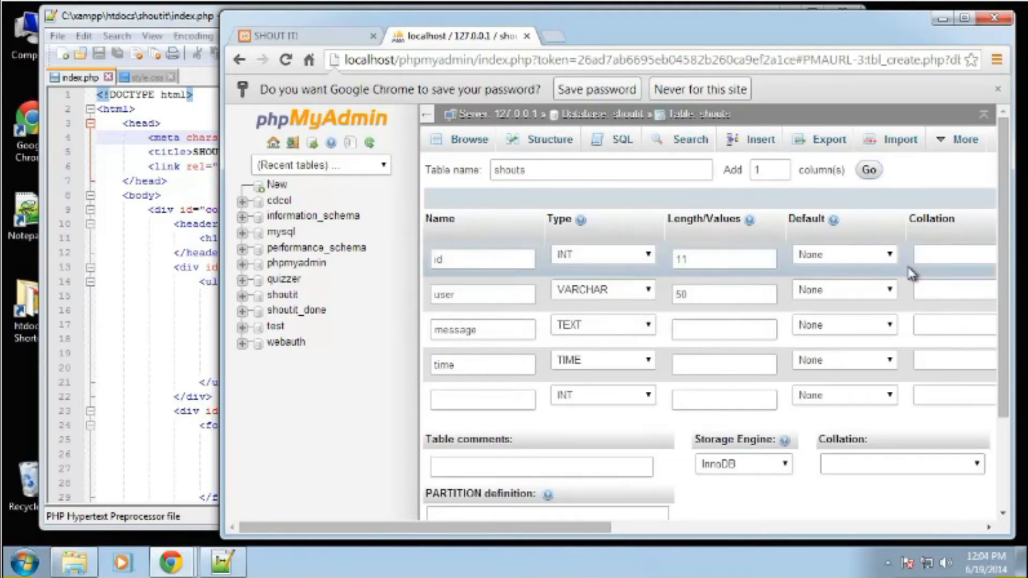
pyautogui.scroll(-3, 696, 322)
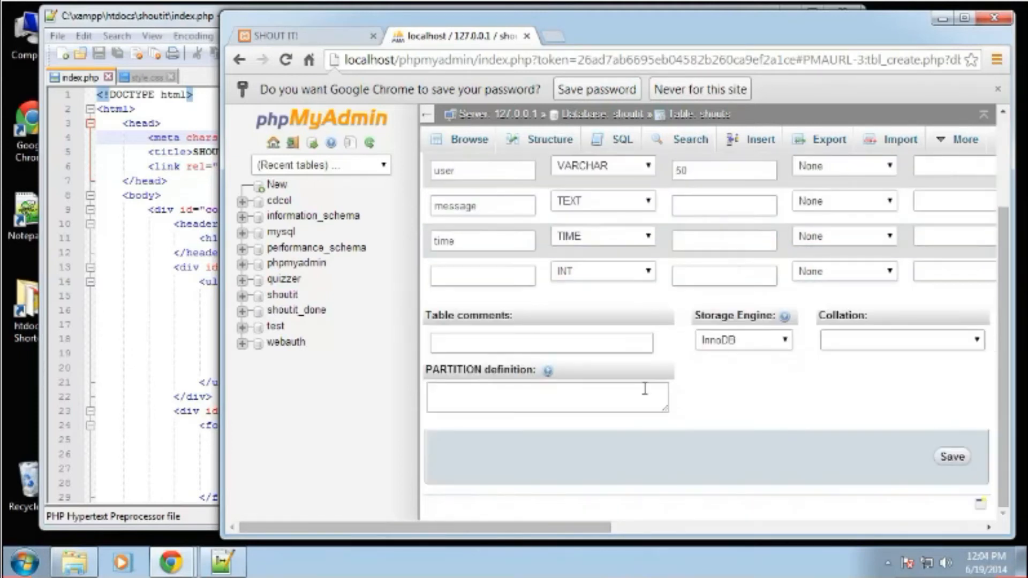
pyautogui.click(952, 462)
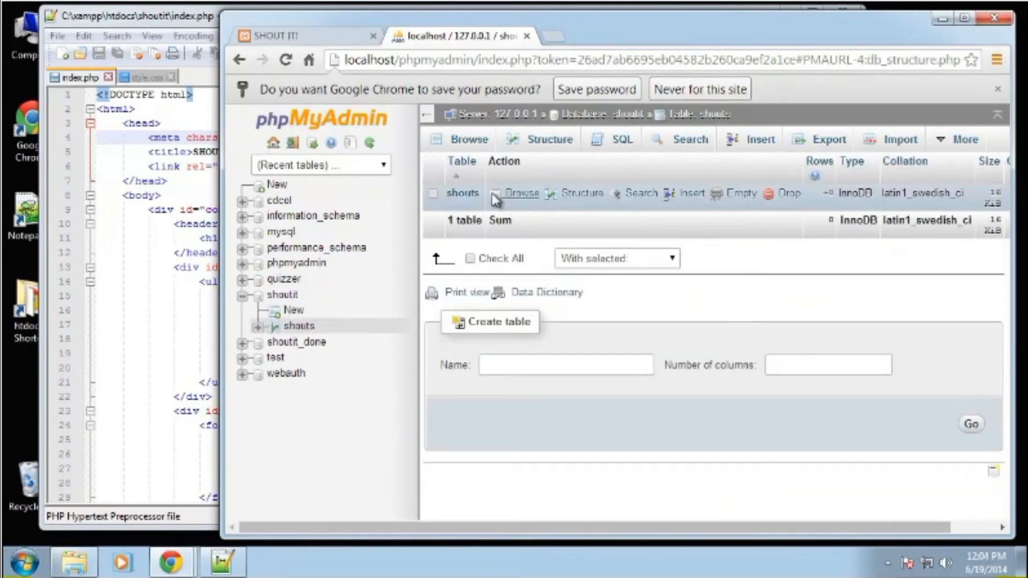
pyautogui.click(569, 196)
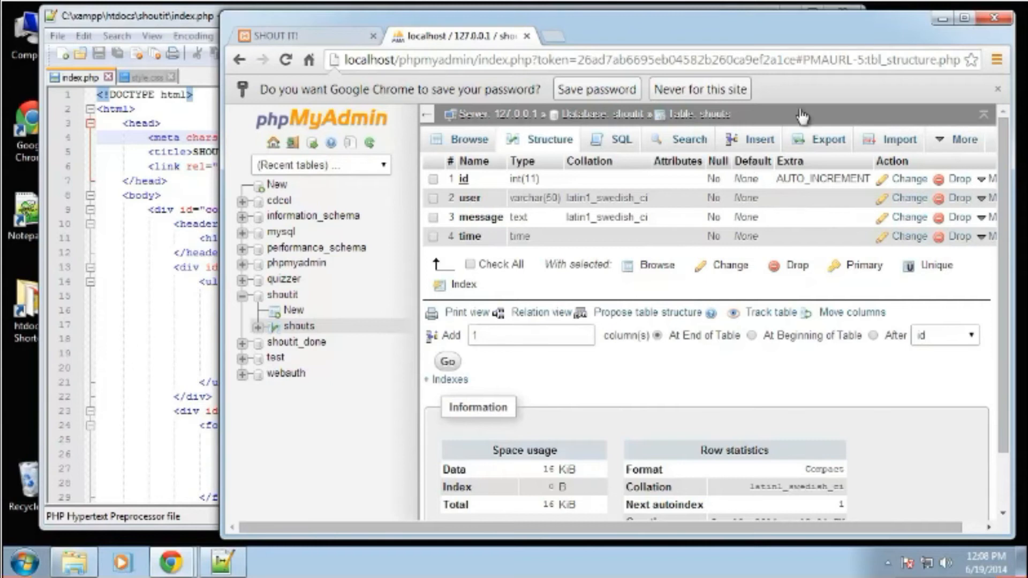
# Open the row insertion form for the shouts table, set it to 5 rows, and include the additional rows by turning off Ignore.
pyautogui.click(743, 143)
pyautogui.scroll(-3, 696, 214)
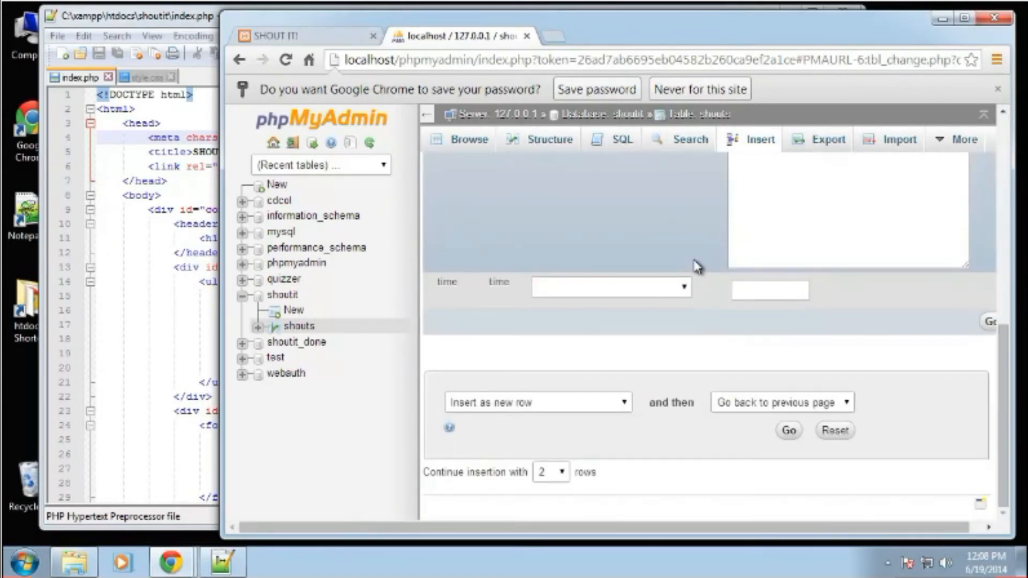
pyautogui.click(552, 471)
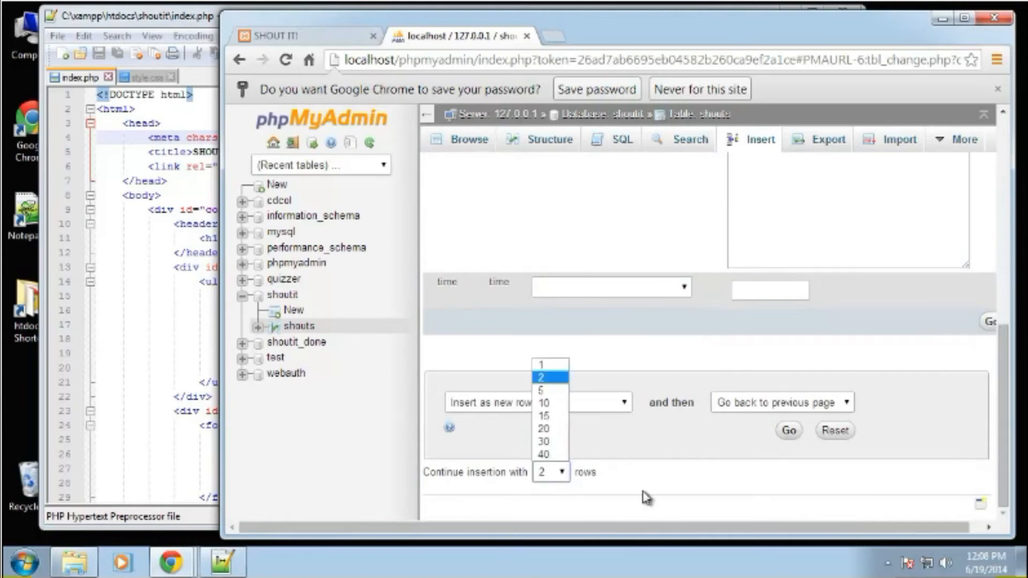
pyautogui.click(541, 391)
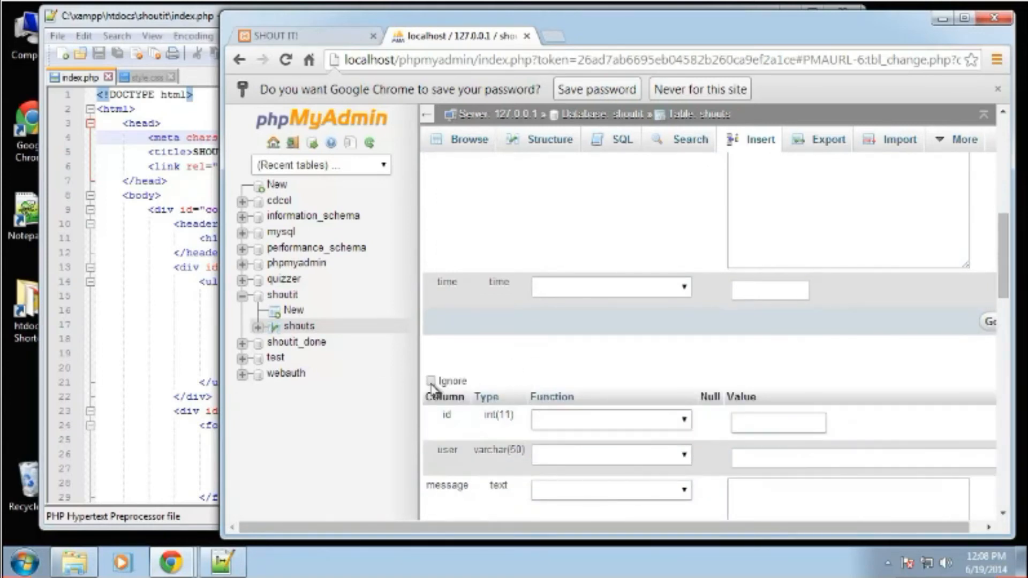
pyautogui.scroll(-2, 511, 407)
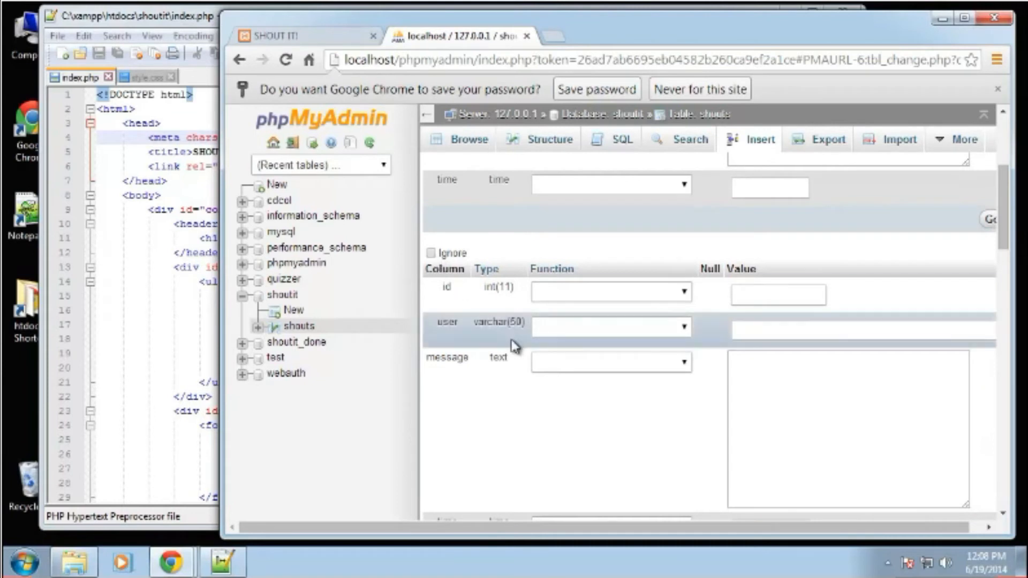
pyautogui.scroll(-9, 514, 345)
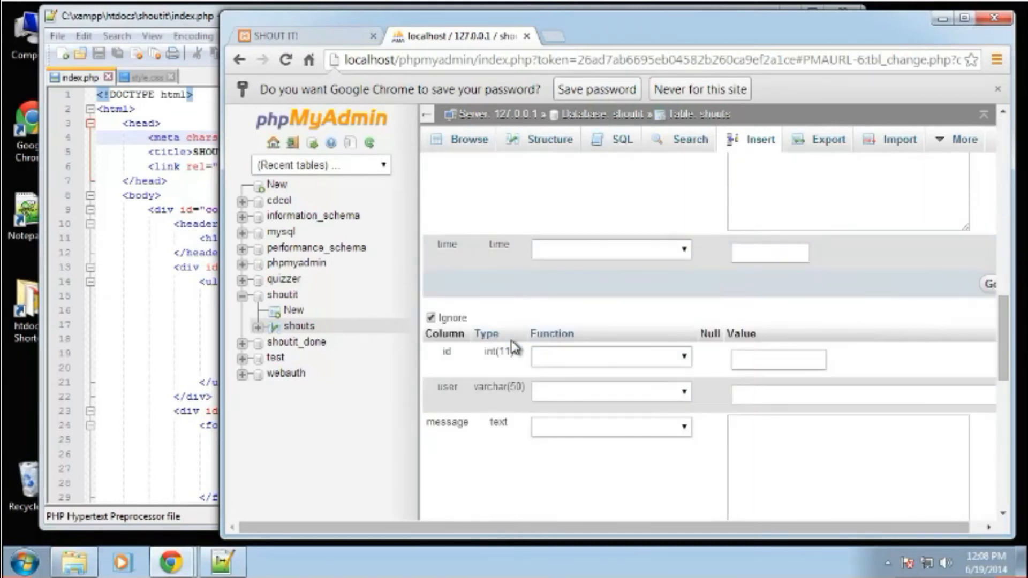
pyautogui.scroll(-1, 438, 320)
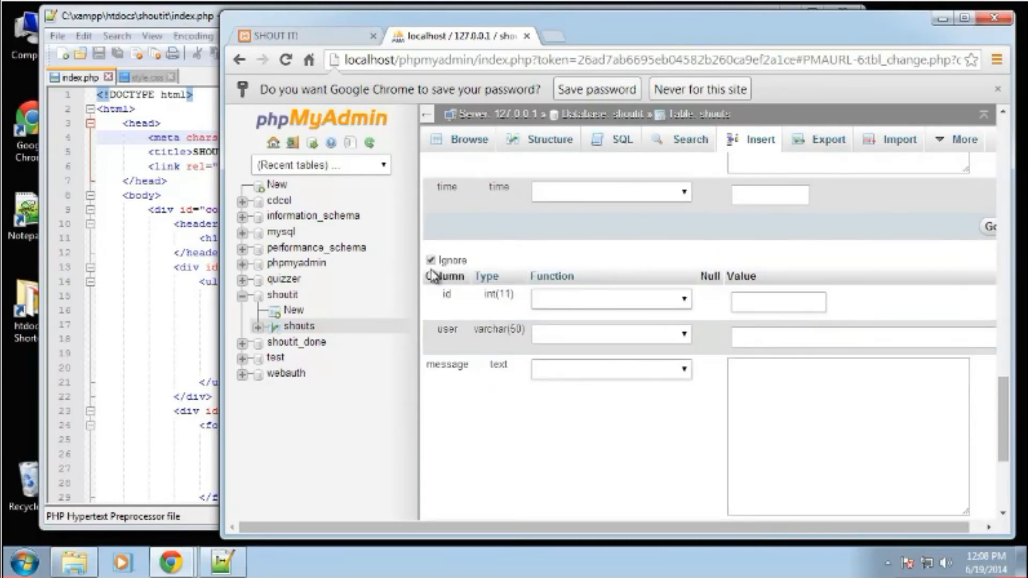
pyautogui.scroll(-4, 484, 313)
pyautogui.scroll(3, 489, 315)
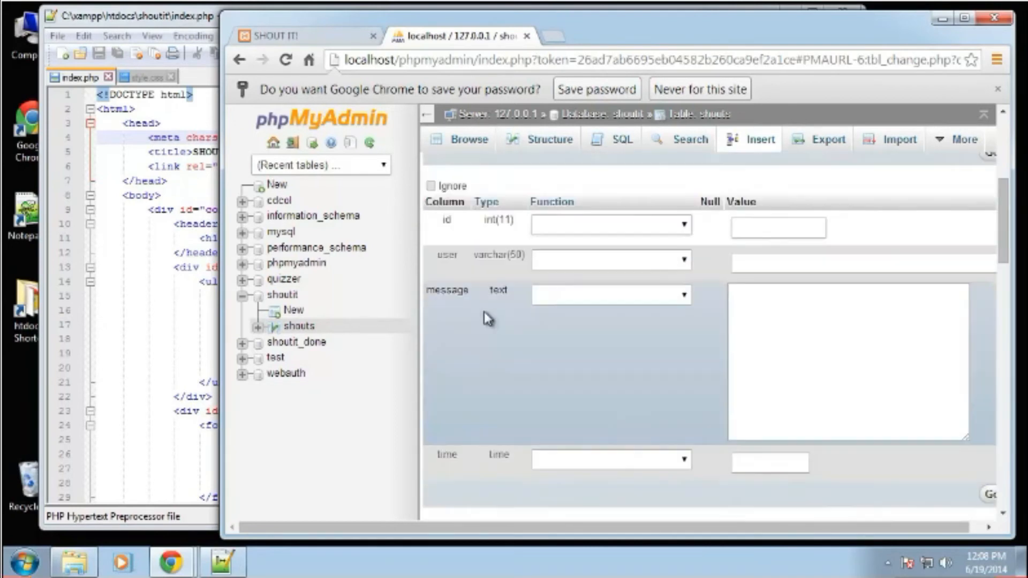
# Search the web for lorem ipsum in a new browser tab and generate placeholder text on lipsum.com.
pyautogui.click(554, 37)
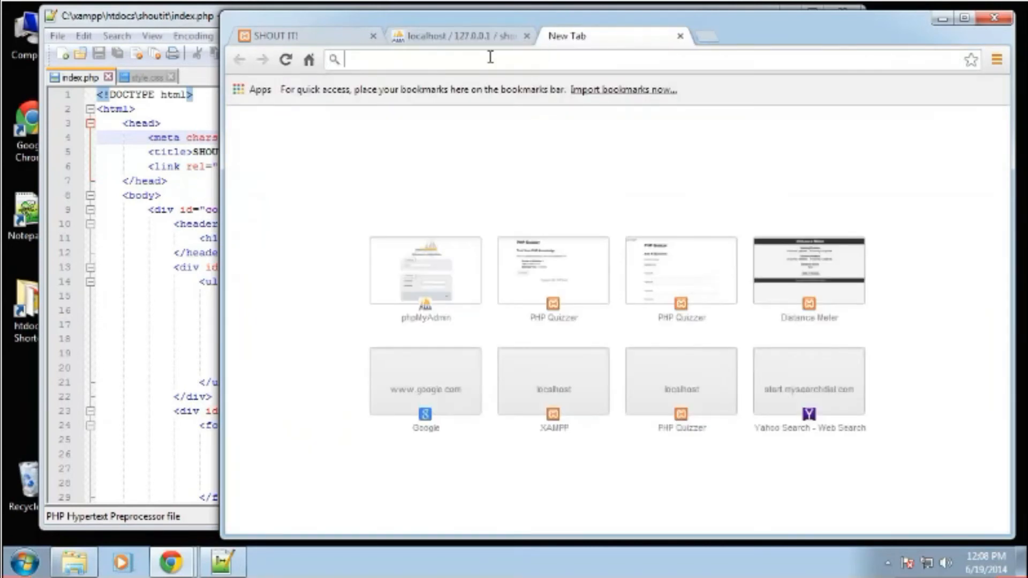
pyautogui.write('lorem ipsum')
pyautogui.press('Return')
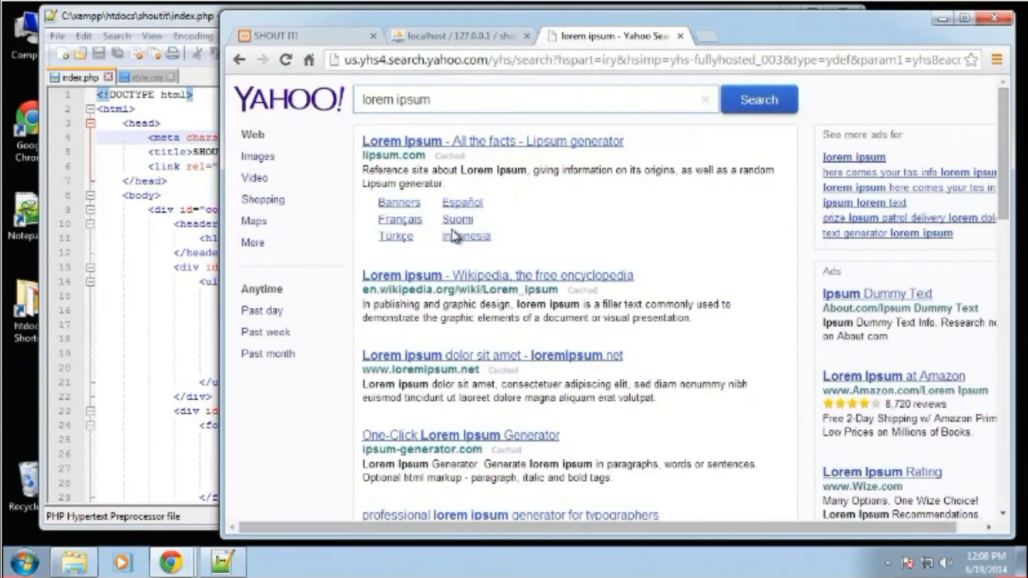
pyautogui.click(469, 142)
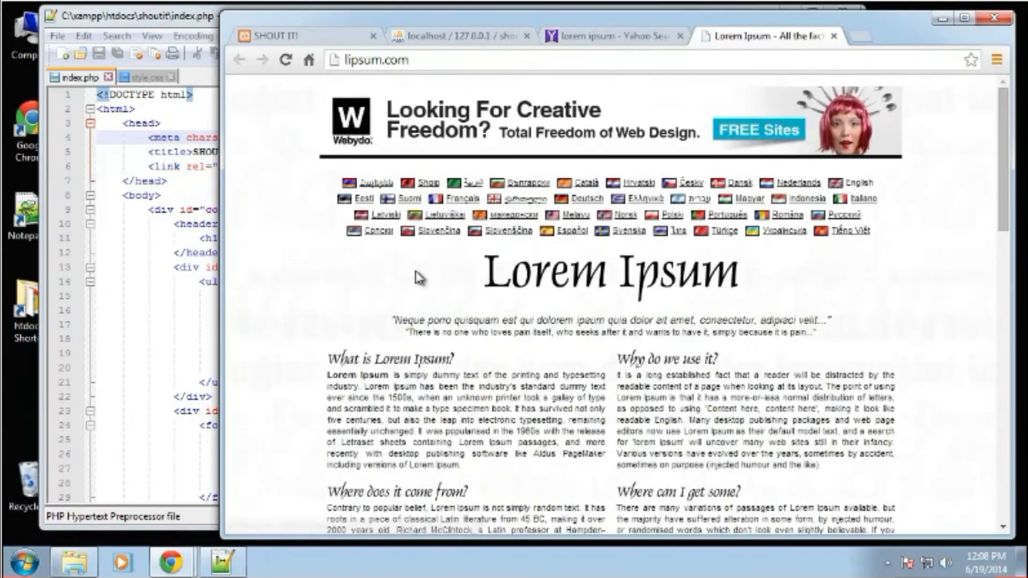
pyautogui.scroll(-10, 659, 465)
pyautogui.click(771, 212)
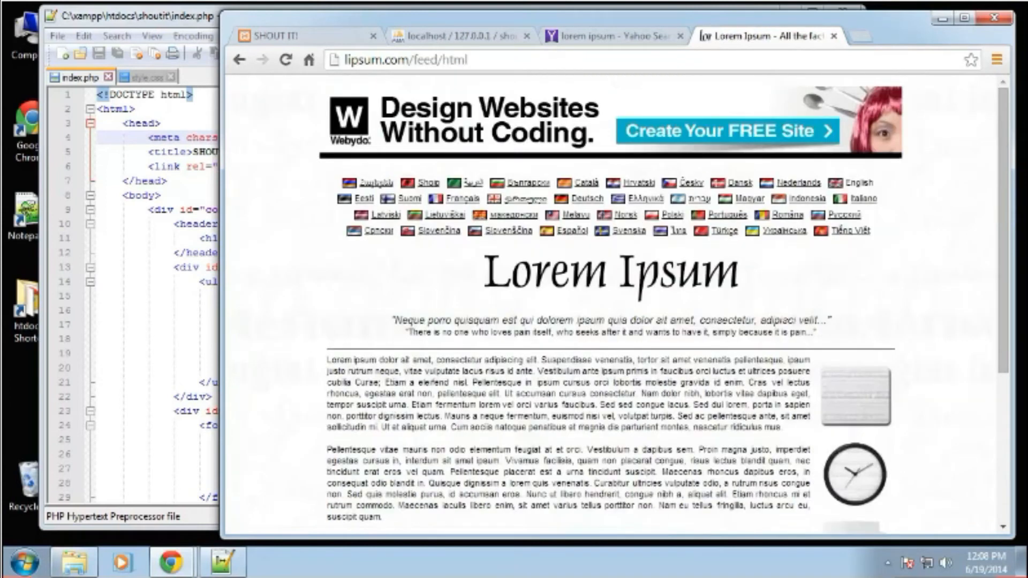
# Fill in the second row with a user name, time 11:23AM and the copied message from "Lorem ipsum dolor sit amet" to "Suspendisse venenatis".
pyautogui.moveTo(327, 359); pyautogui.dragTo(633, 357)
pyautogui.hotkey('ctrl', 'c')
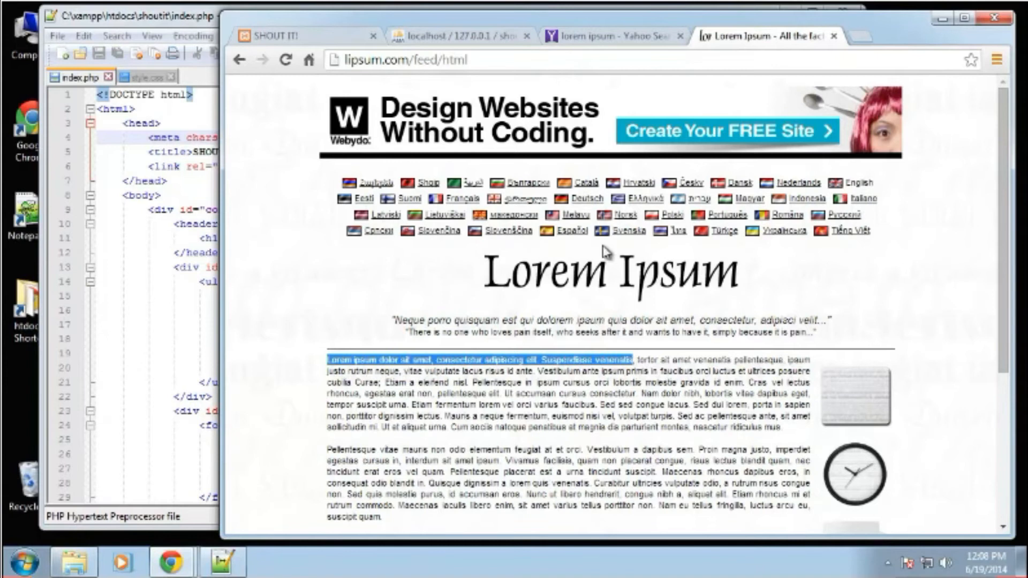
pyautogui.click(460, 36)
pyautogui.click(762, 266)
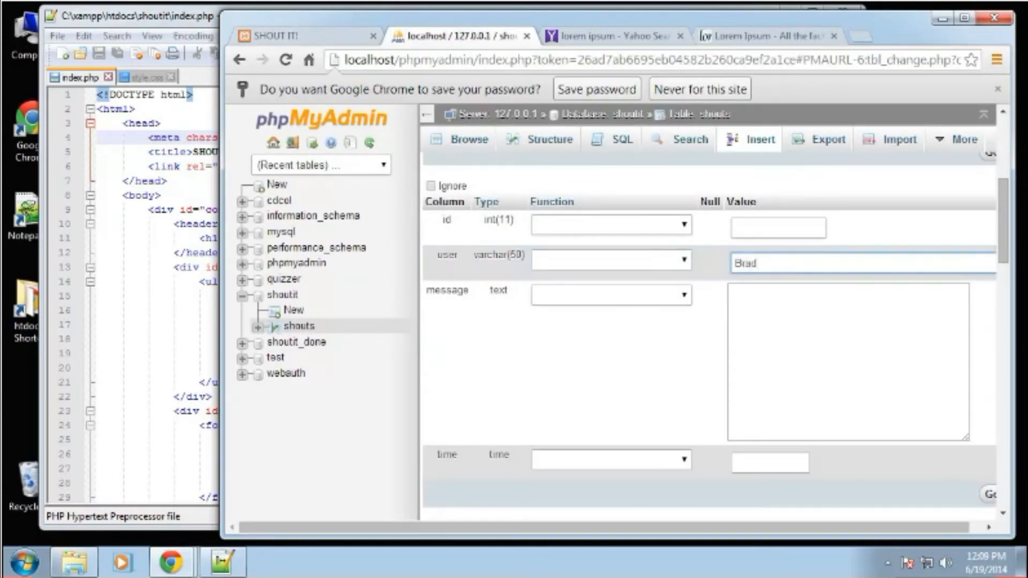
pyautogui.click(765, 349)
pyautogui.hotkey('ctrl', 'v')
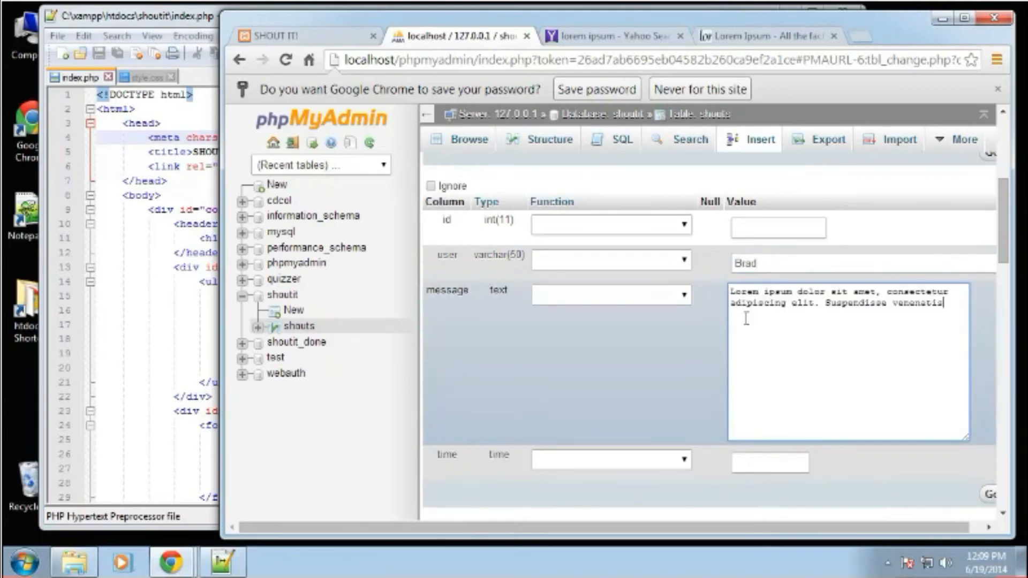
pyautogui.scroll(-3, 744, 321)
pyautogui.click(747, 304)
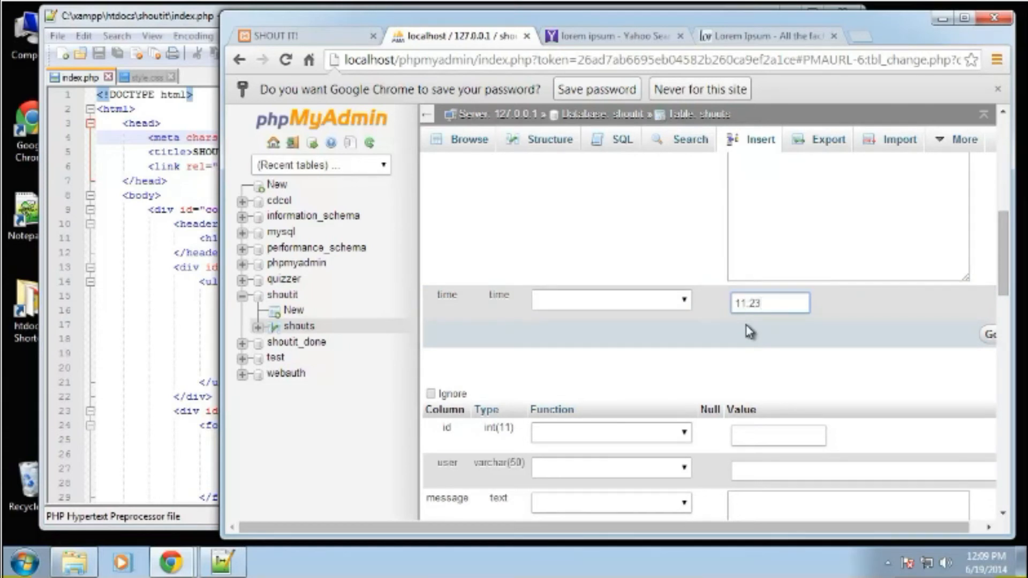
pyautogui.write('M')
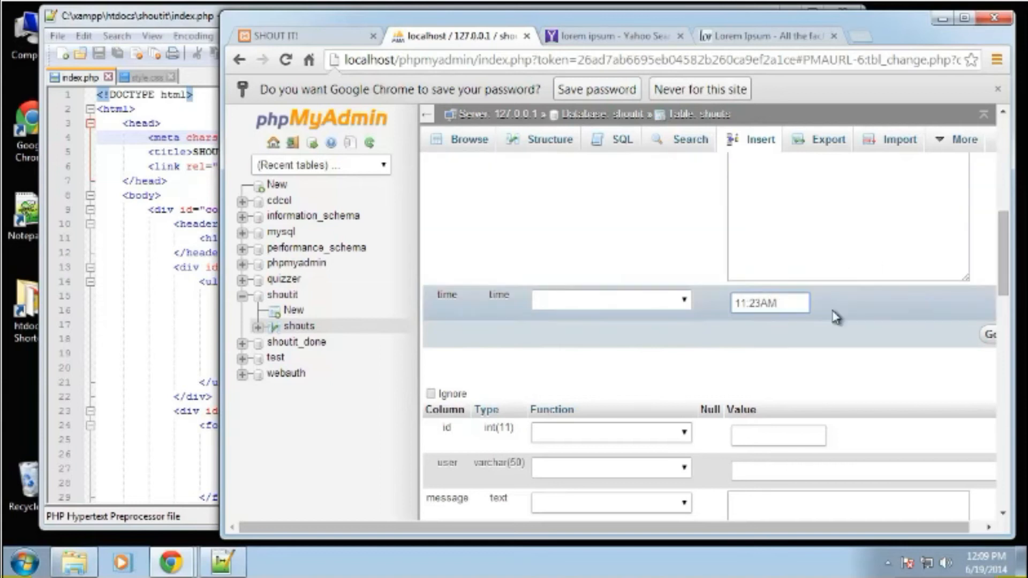
# Fill in the third row with a user name, time 11:24AM and the copied message "Pellentesque vitae mauris non odio elementum feugiat at et orci.".
pyautogui.scroll(-3, 819, 329)
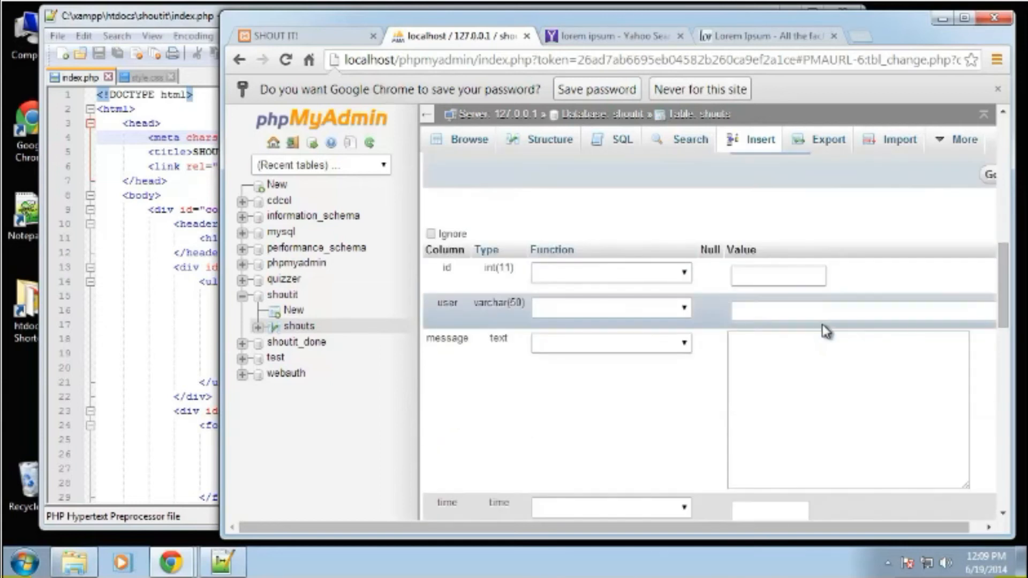
pyautogui.click(765, 36)
pyautogui.moveTo(326, 449); pyautogui.dragTo(595, 454)
pyautogui.hotkey('ctrl', 'c')
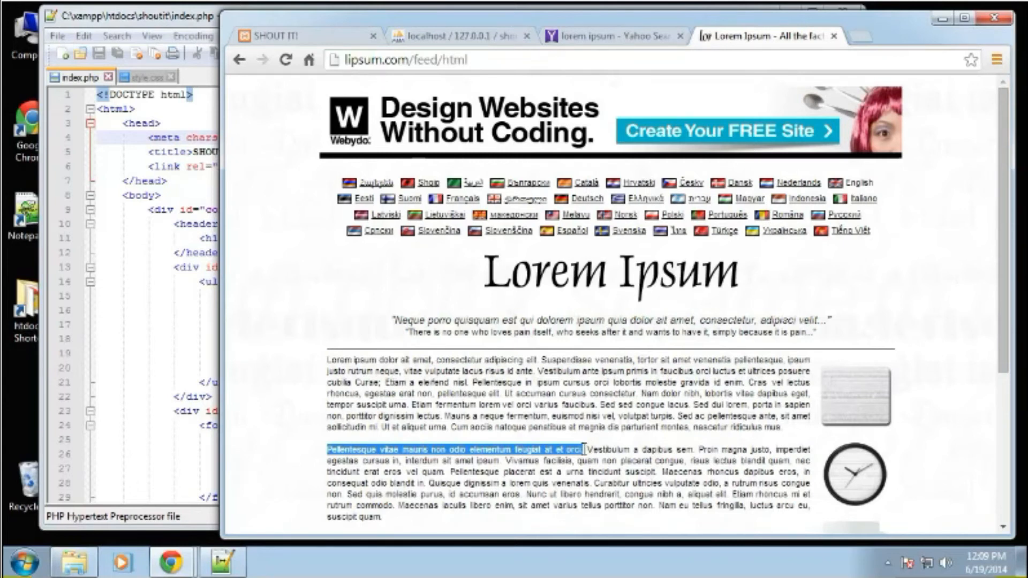
pyautogui.click(460, 36)
pyautogui.click(797, 365)
pyautogui.hotkey('ctrl', 'v')
pyautogui.click(804, 311)
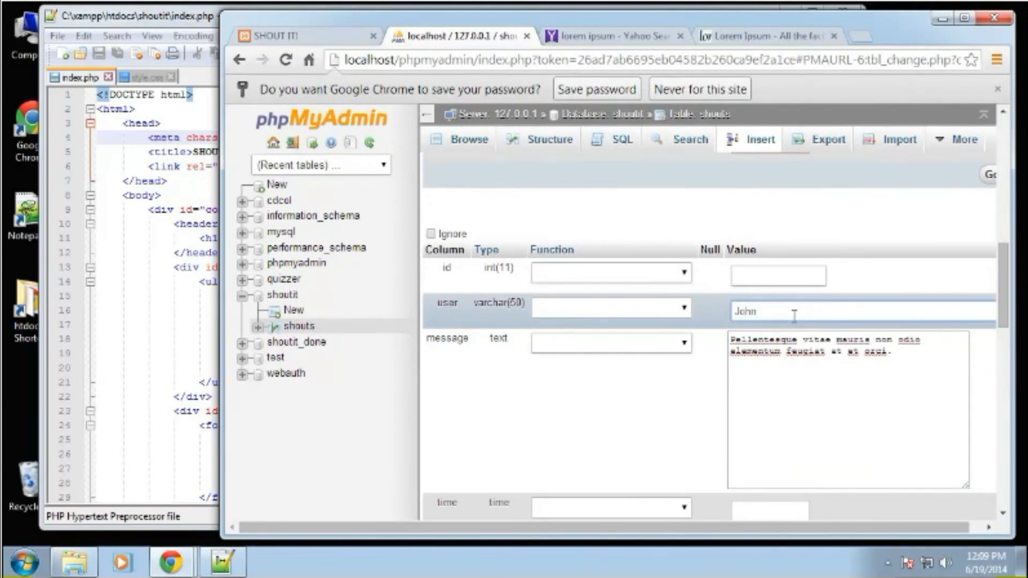
pyautogui.scroll(-4, 795, 316)
pyautogui.click(771, 417)
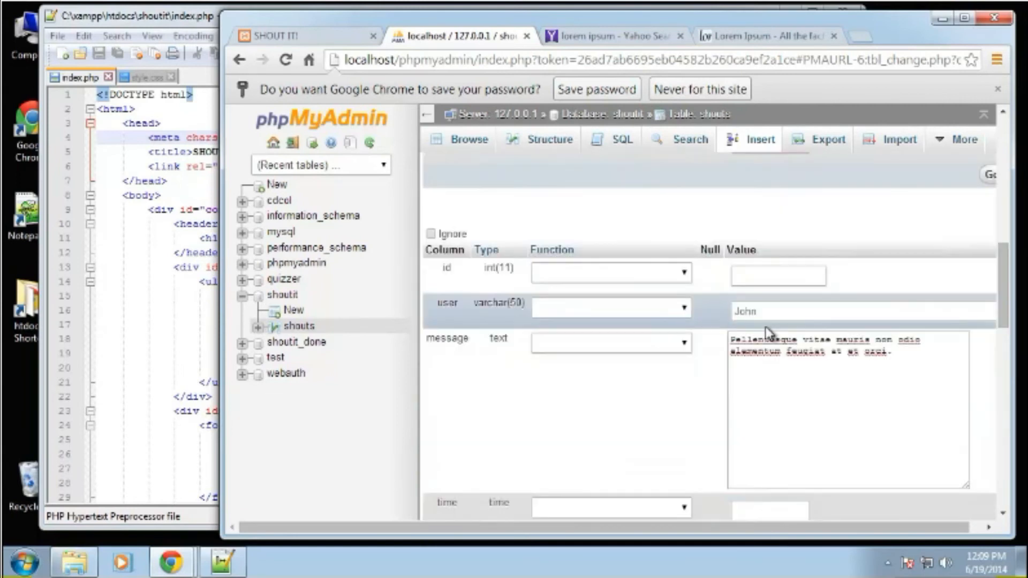
pyautogui.scroll(-1, 768, 331)
pyautogui.click(762, 424)
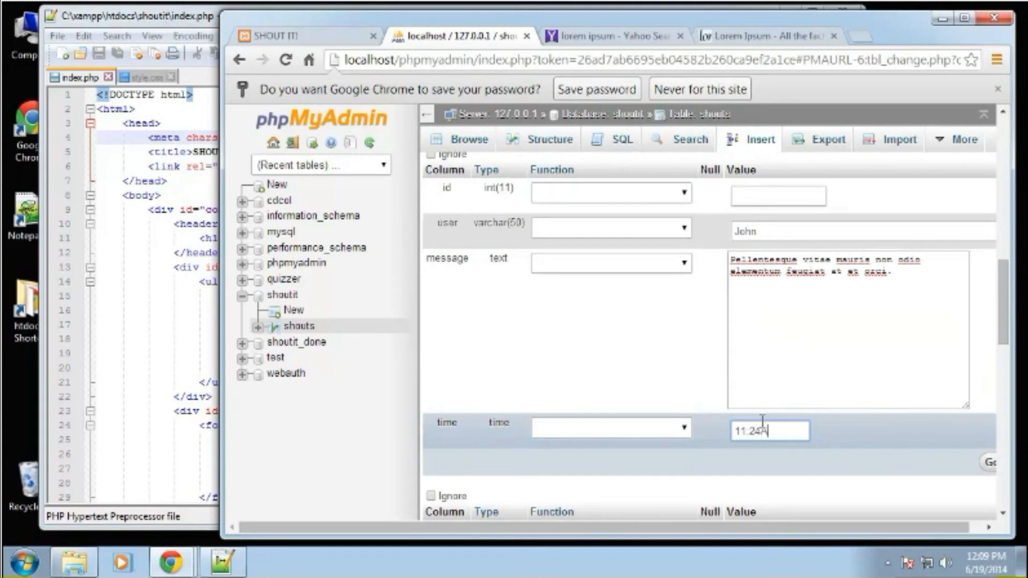
# Fill in the fourth row with a user name, time 11:30AM and the copied message from "Vestibulum a dapibus sem" to "placerat congue,".
pyautogui.scroll(-8, 750, 428)
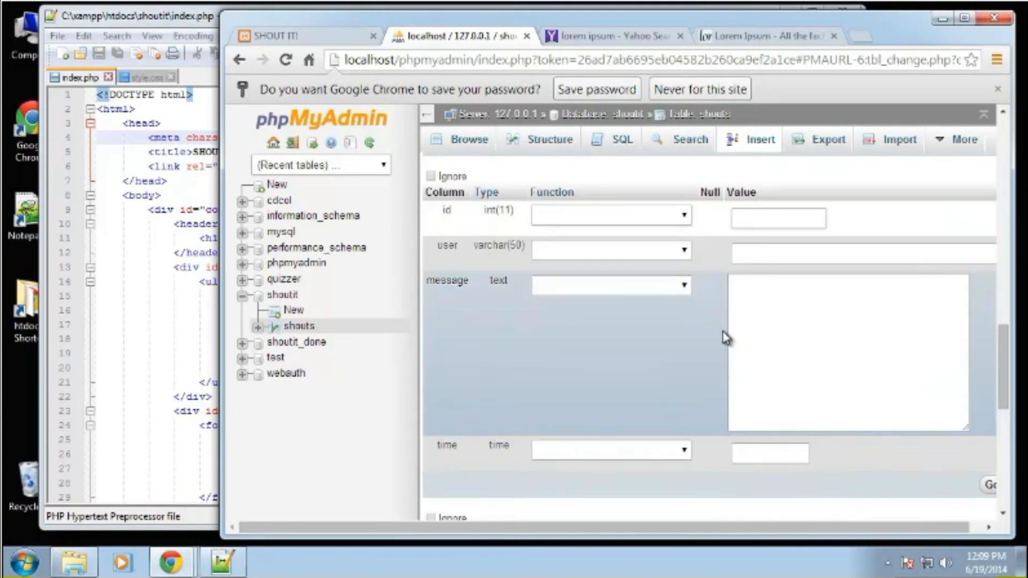
pyautogui.click(759, 255)
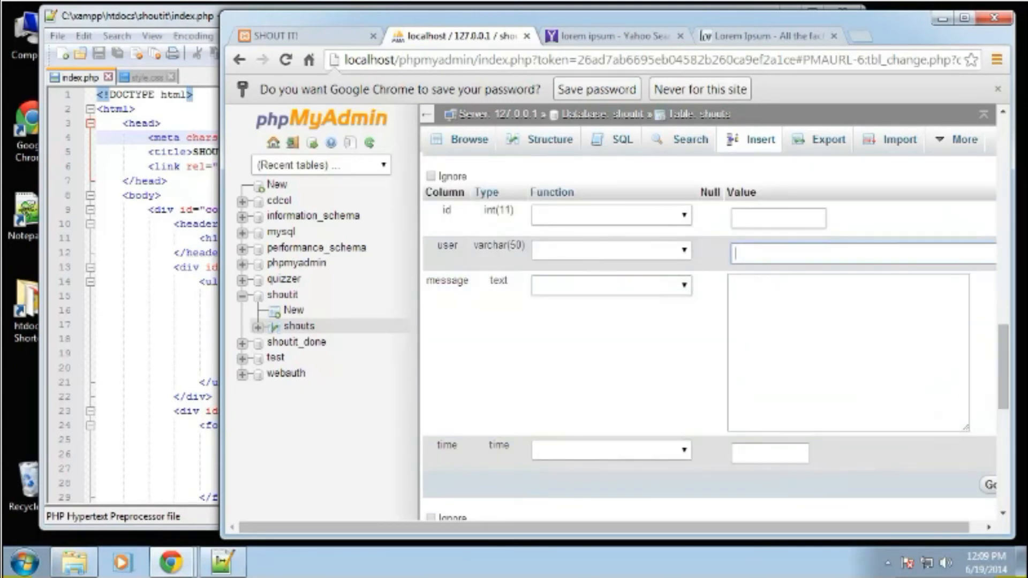
pyautogui.write('Sam')
pyautogui.click(760, 37)
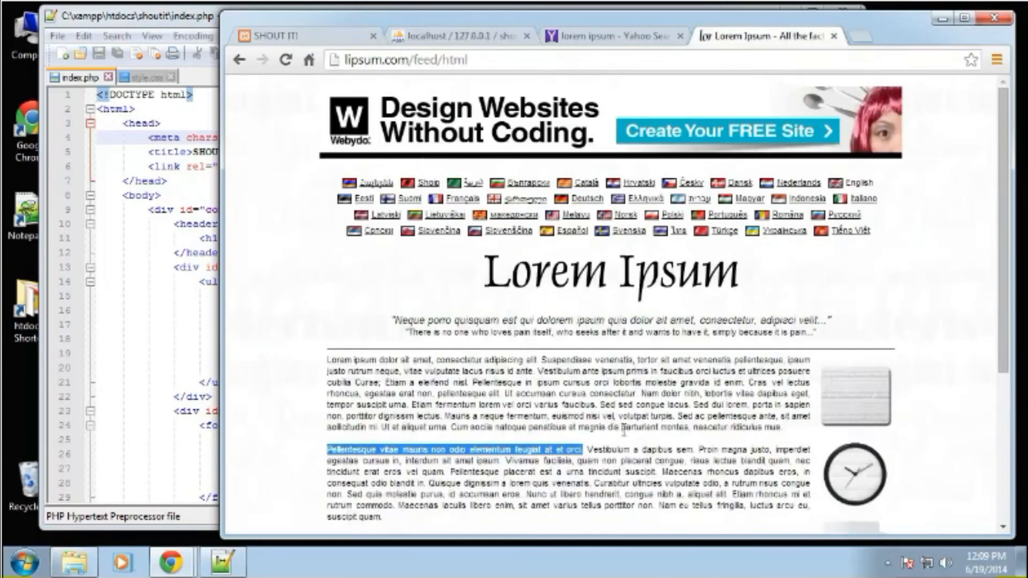
pyautogui.moveTo(589, 449); pyautogui.dragTo(692, 462)
pyautogui.hotkey('ctrl', 'c')
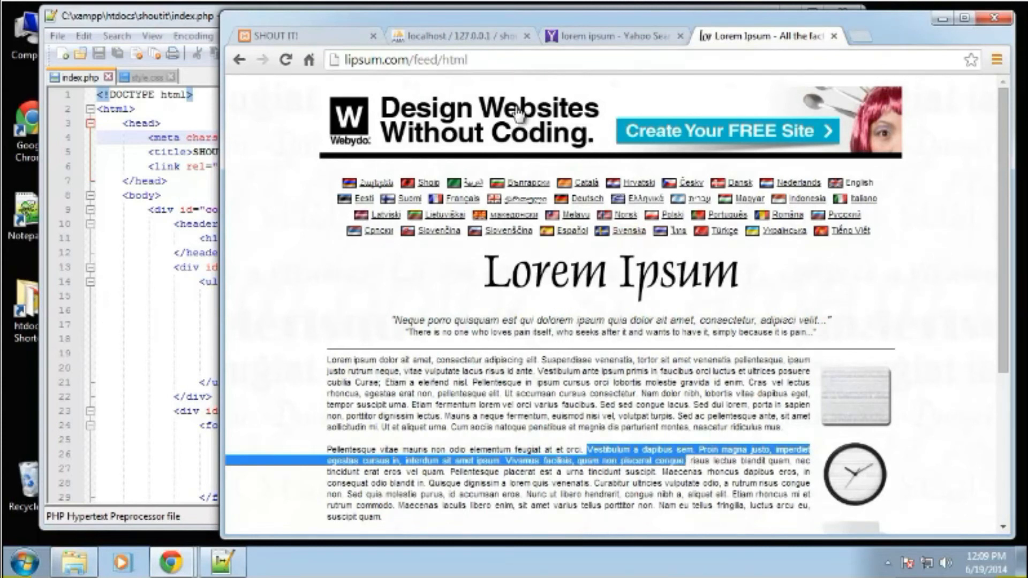
pyautogui.click(476, 36)
pyautogui.scroll(-2, 786, 311)
pyautogui.click(786, 310)
pyautogui.hotkey('ctrl', 'v')
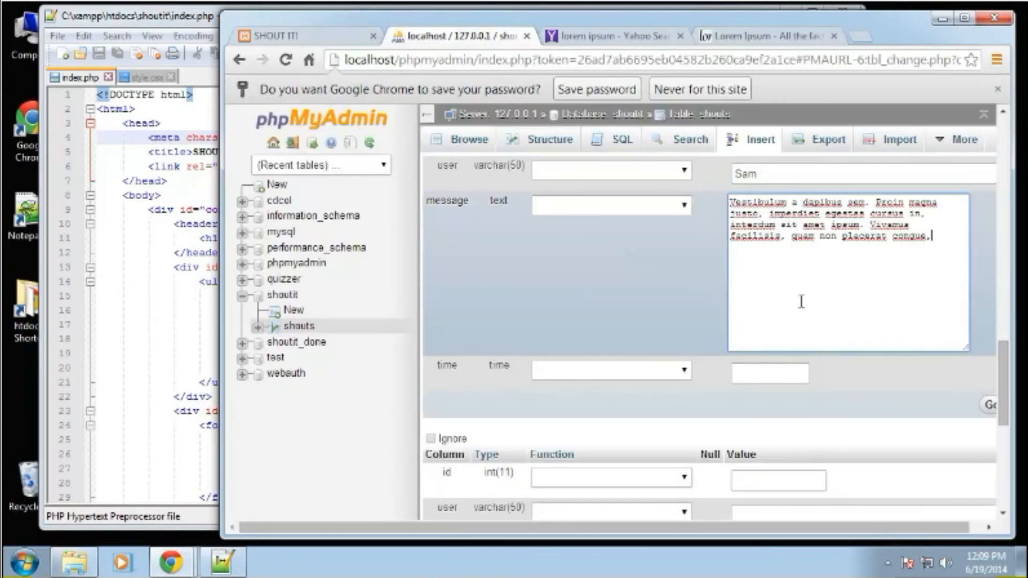
pyautogui.click(782, 378)
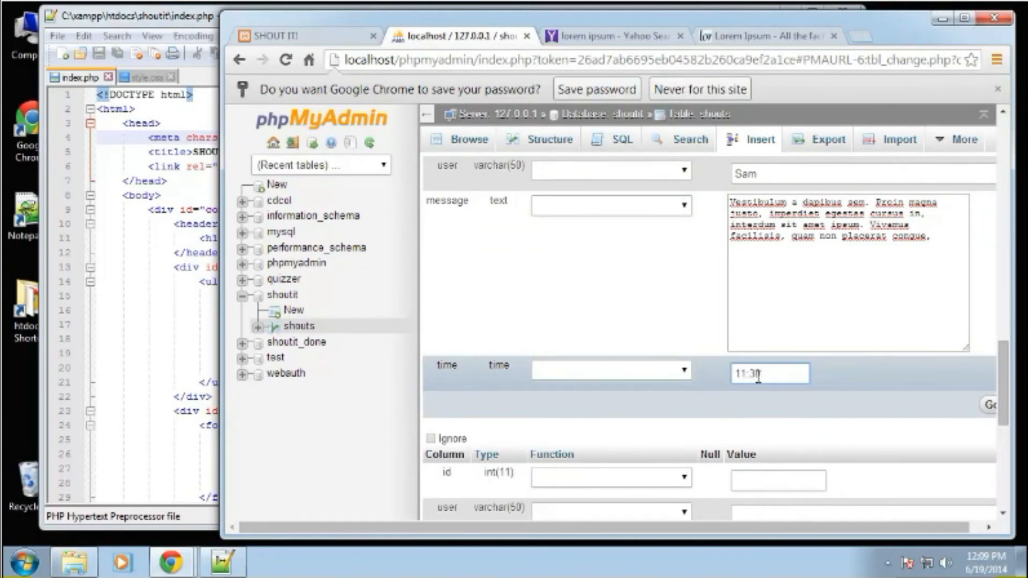
# Enter a user name in the fifth row and the copied message from "Maecenas rhoncus dapibus eros" to "Curabitur ultricies".
pyautogui.scroll(-3, 749, 372)
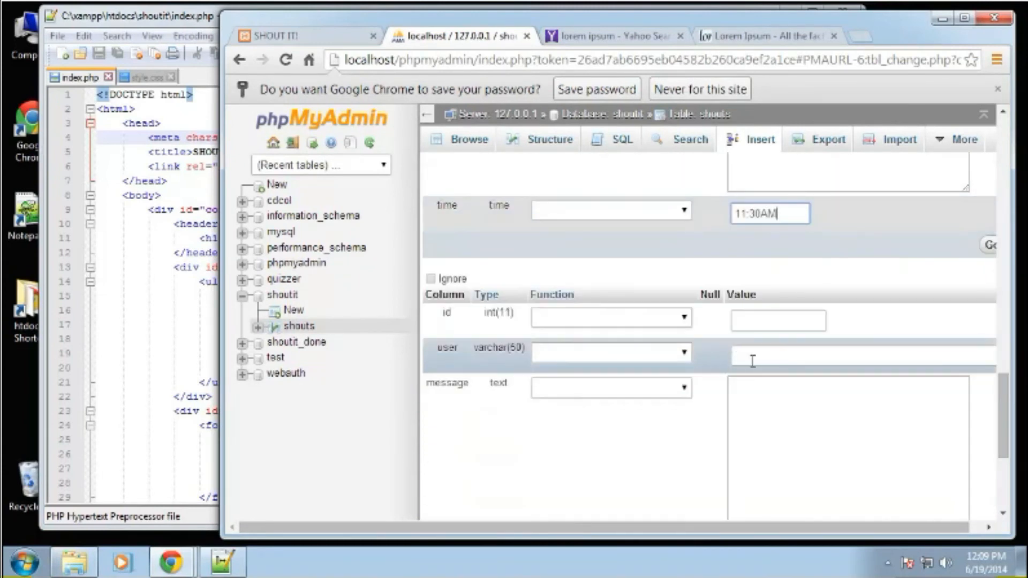
pyautogui.click(778, 360)
pyautogui.scroll(-2, 800, 254)
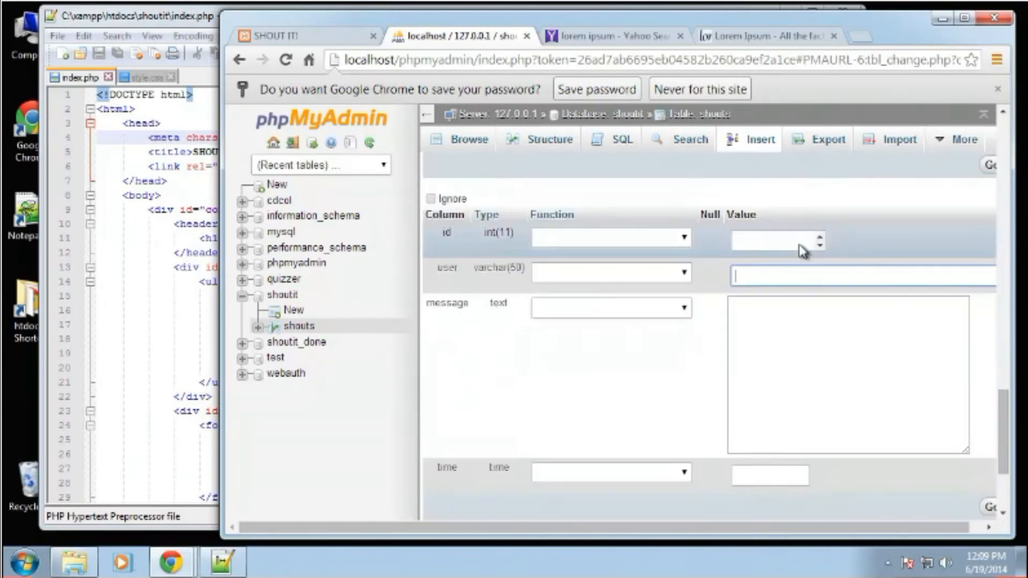
pyautogui.write('Jen')
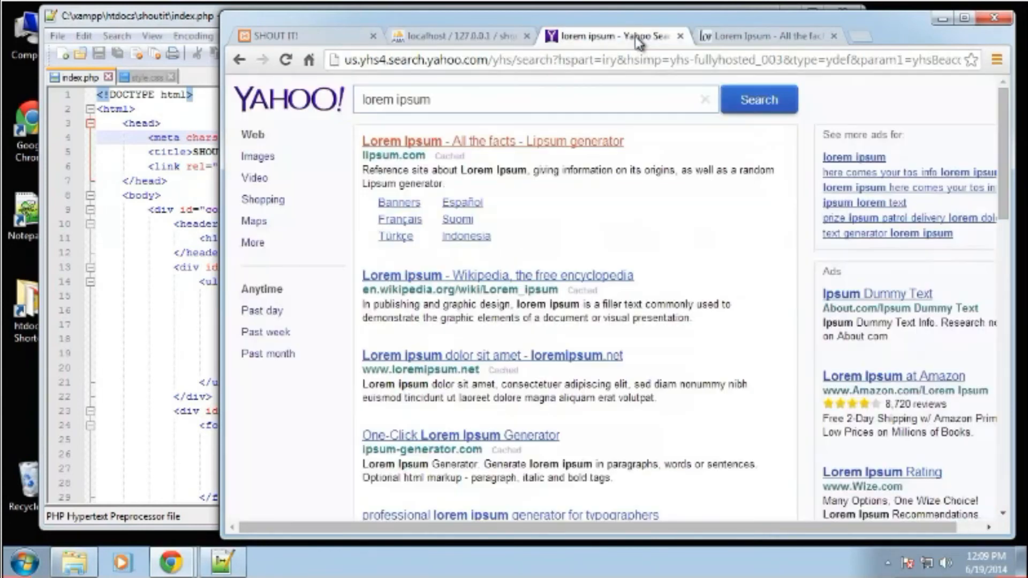
pyautogui.click(640, 36)
pyautogui.click(749, 36)
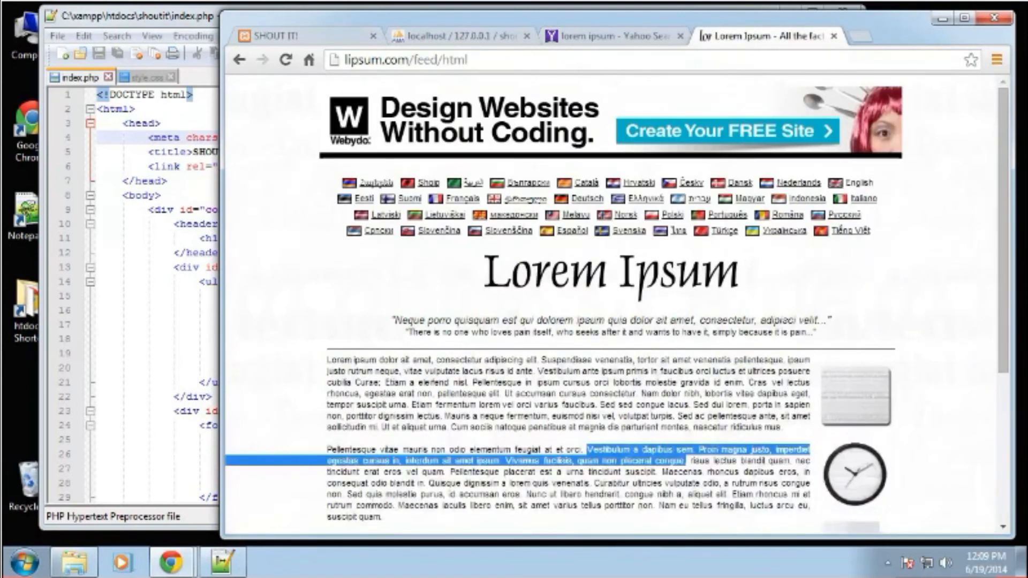
pyautogui.scroll(-5, 790, 393)
pyautogui.moveTo(663, 232); pyautogui.dragTo(663, 244)
pyautogui.hotkey('ctrl', 'c')
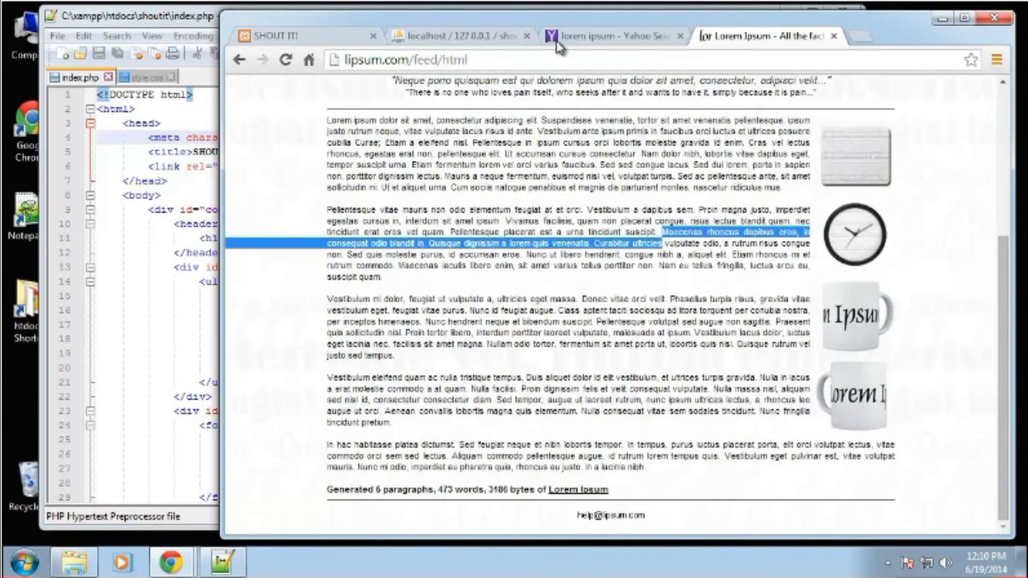
pyautogui.click(425, 37)
pyautogui.click(811, 376)
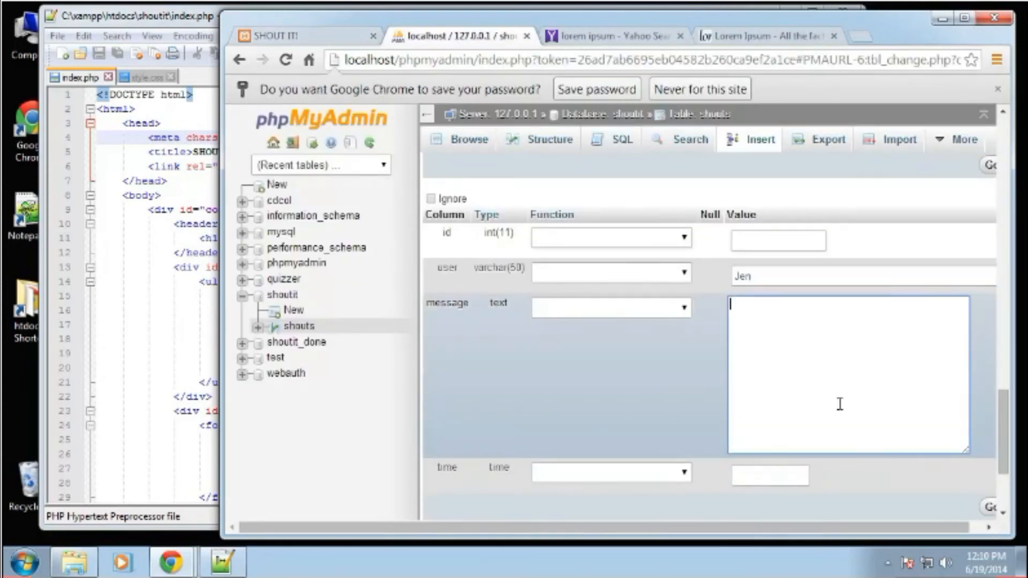
pyautogui.hotkey('ctrl', 'v')
# Set the fifth row's time to 11:50AM and insert all the rows into the shouts table.
pyautogui.click(772, 477)
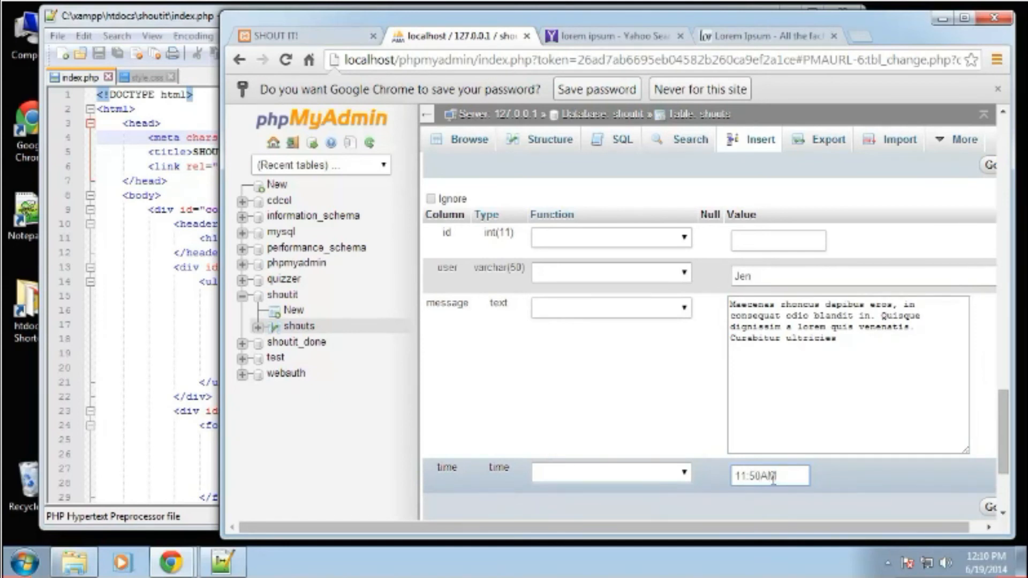
pyautogui.scroll(-3, 772, 478)
pyautogui.click(787, 431)
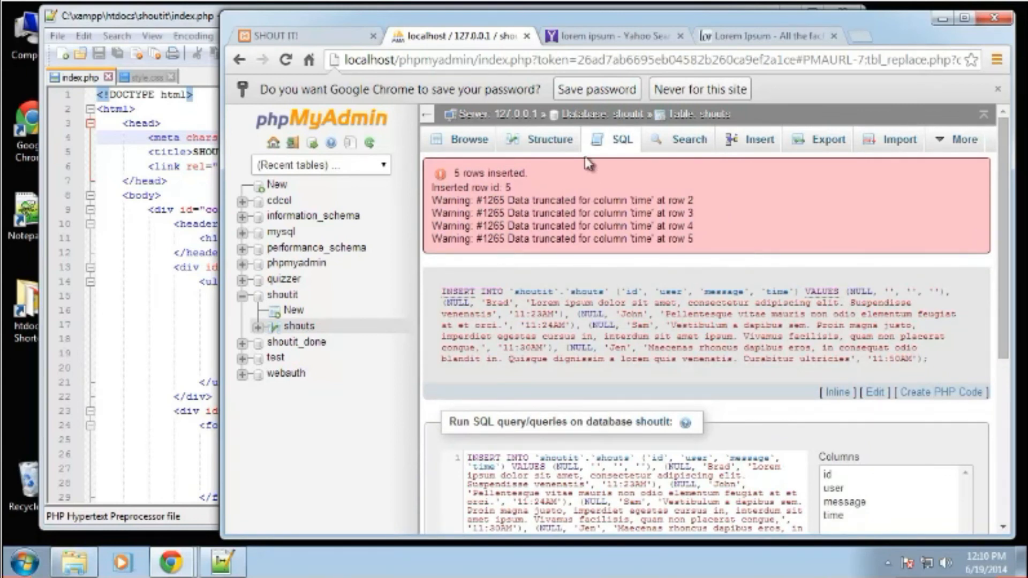
# Browse the shouts table's rows and set the empty first row's message to "Quisque dignissim a lorem quis venenatis. Curabitur ultricies".
pyautogui.click(601, 119)
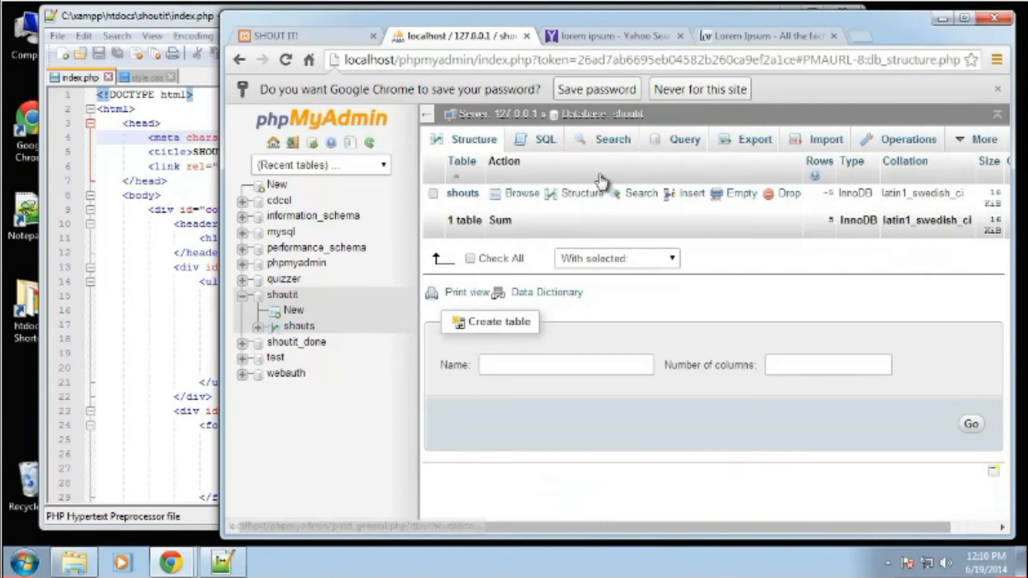
pyautogui.click(530, 195)
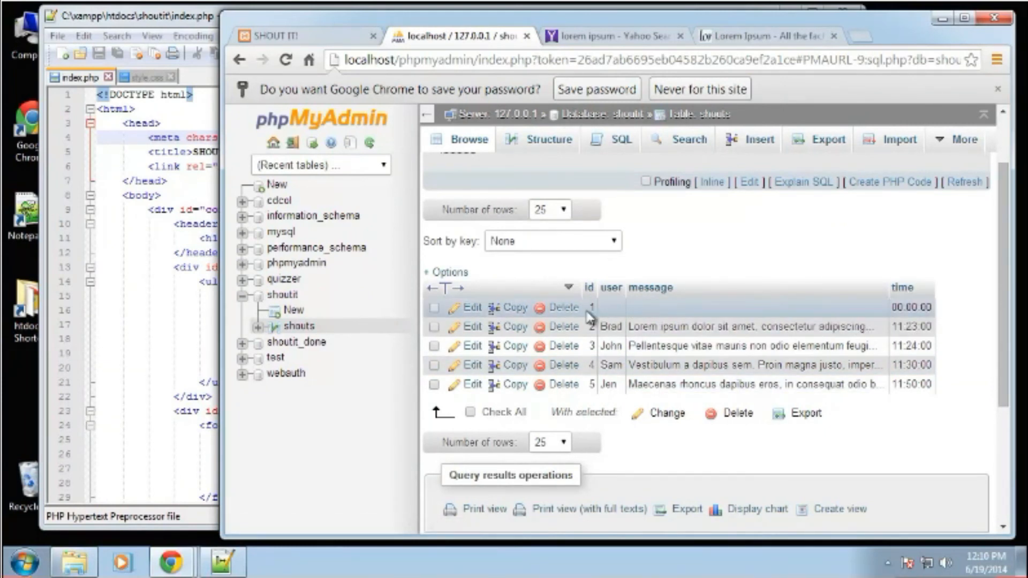
pyautogui.doubleClick(665, 306)
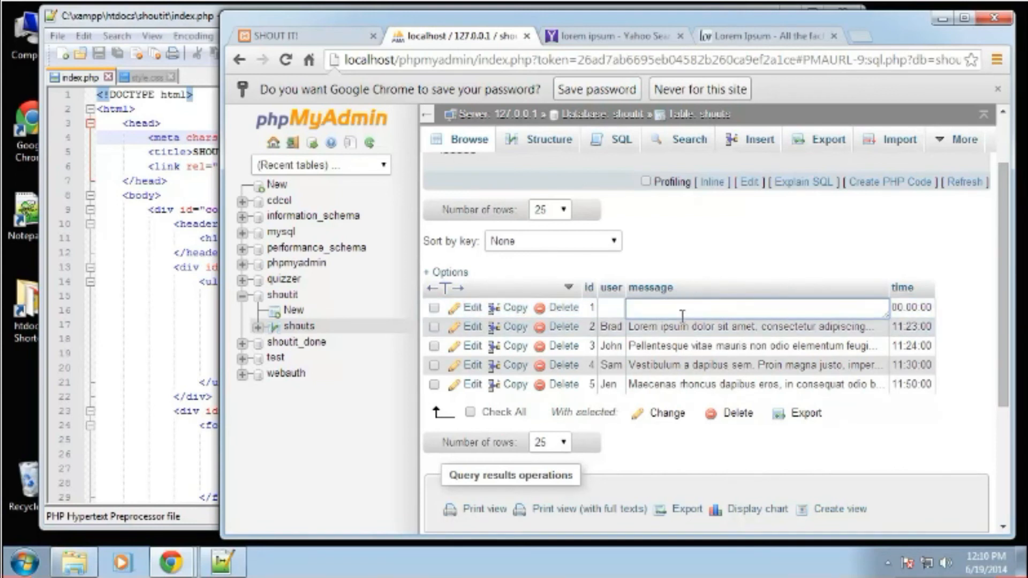
pyautogui.hotkey('ctrl', 'v')
pyautogui.moveTo(715, 302); pyautogui.dragTo(567, 259)
pyautogui.press('BackSpace')
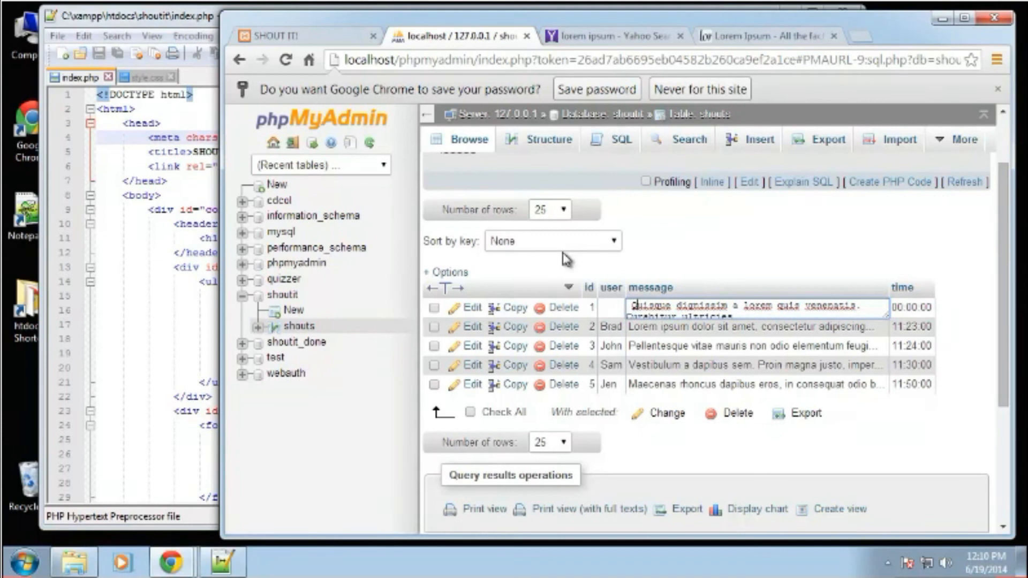
pyautogui.press('Delete')
pyautogui.write('Q')
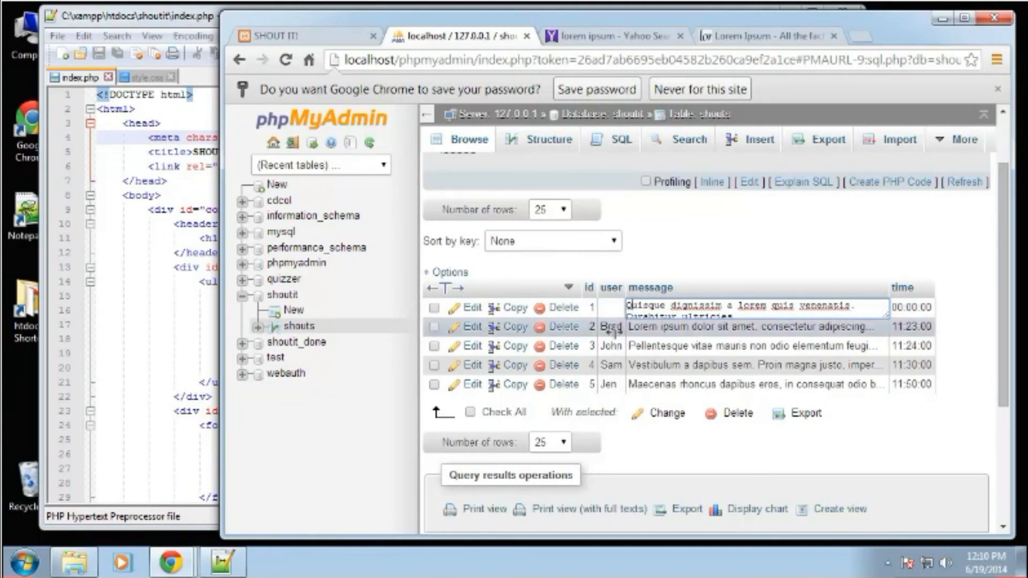
pyautogui.click(616, 326)
# Enter a user name in the first row of the shouts table and save it.
pyautogui.doubleClick(609, 390)
pyautogui.write('Paul')
pyautogui.click(765, 341)
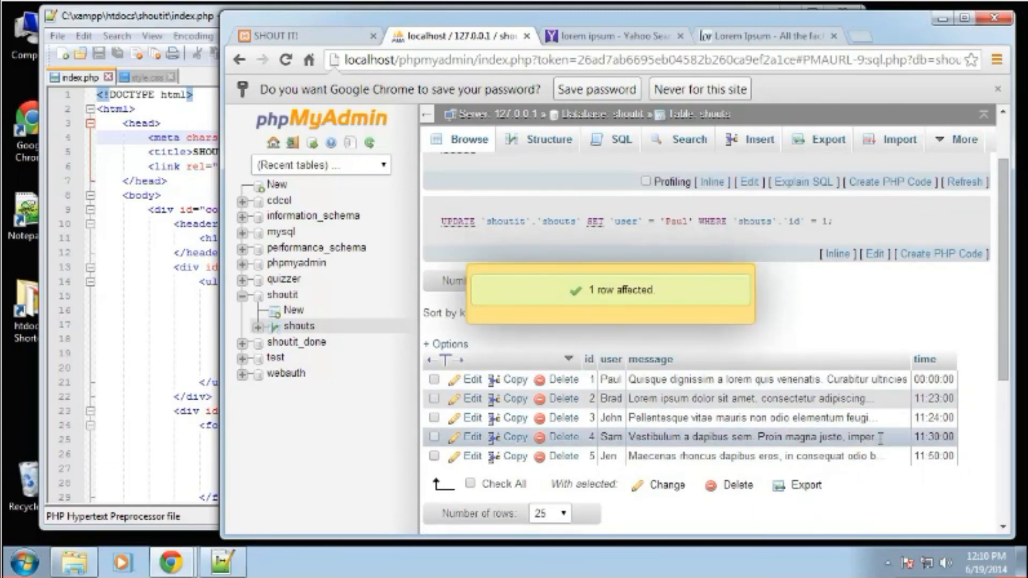
# Set the first row's time to 11:20:00 in the shouts table and save it.
pyautogui.scroll(-2, 765, 402)
pyautogui.scroll(4, 742, 401)
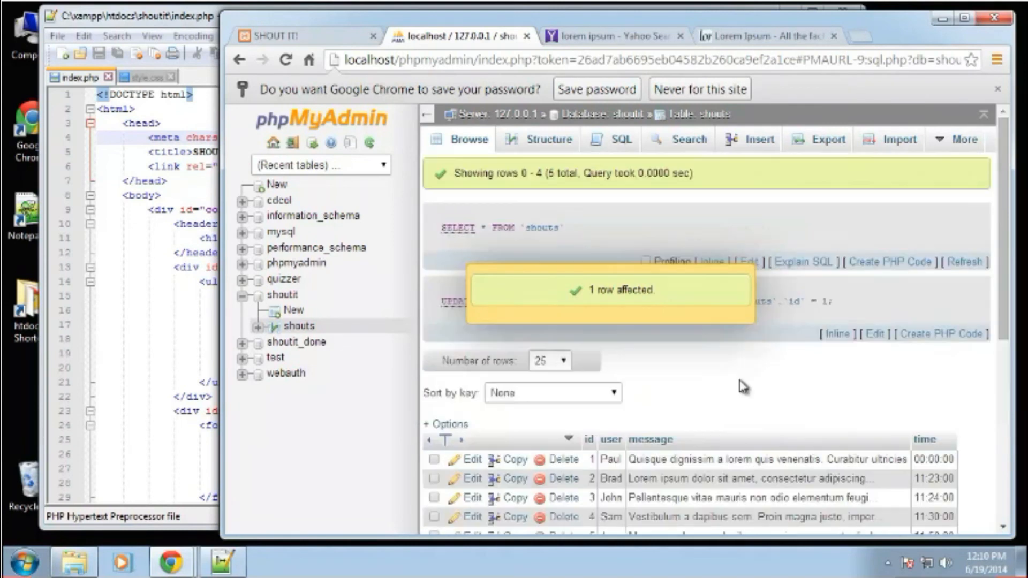
pyautogui.scroll(-2, 739, 385)
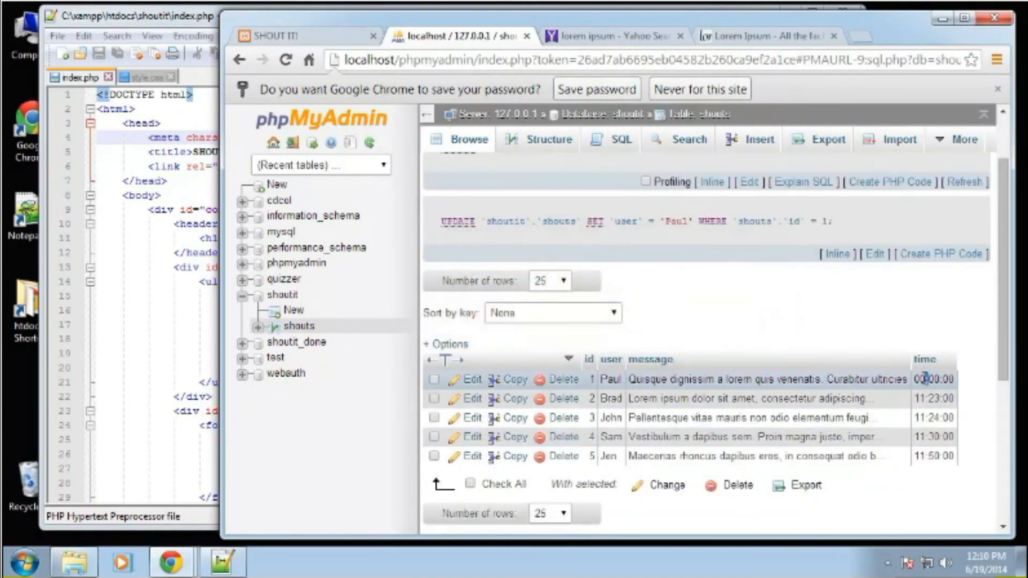
pyautogui.doubleClick(925, 379)
pyautogui.moveTo(940, 380); pyautogui.dragTo(905, 379)
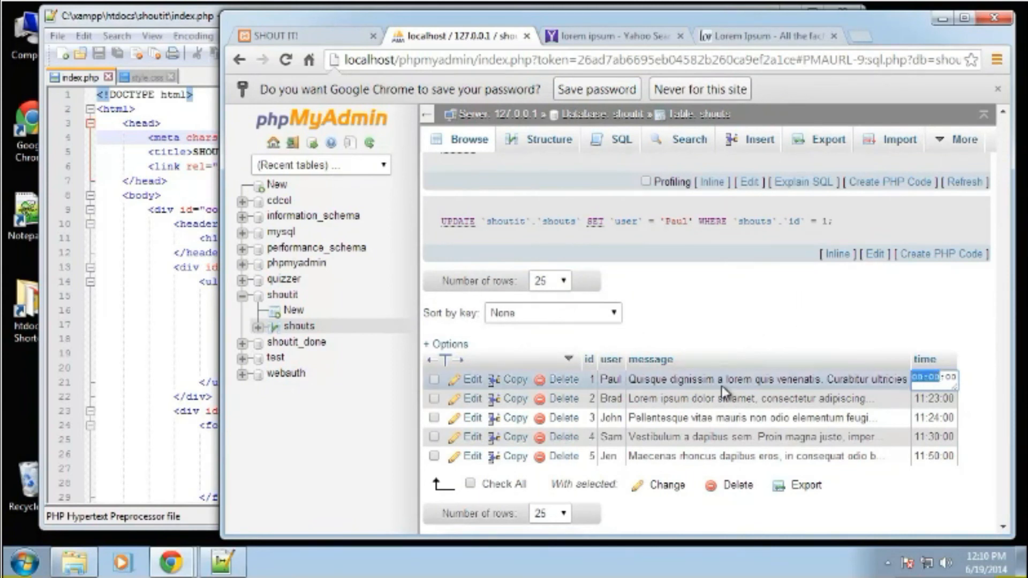
pyautogui.write('11:2')
pyautogui.click(810, 316)
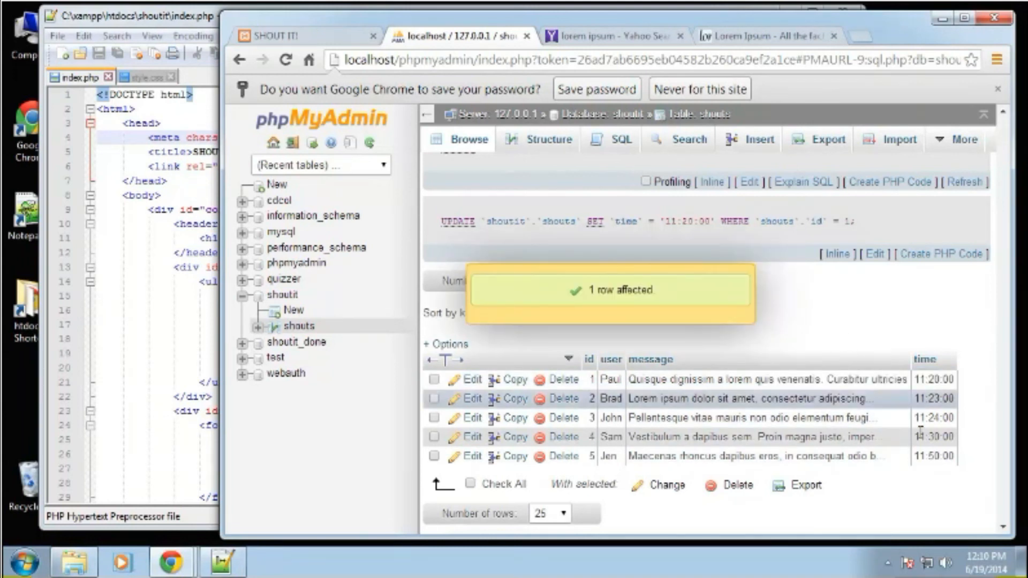